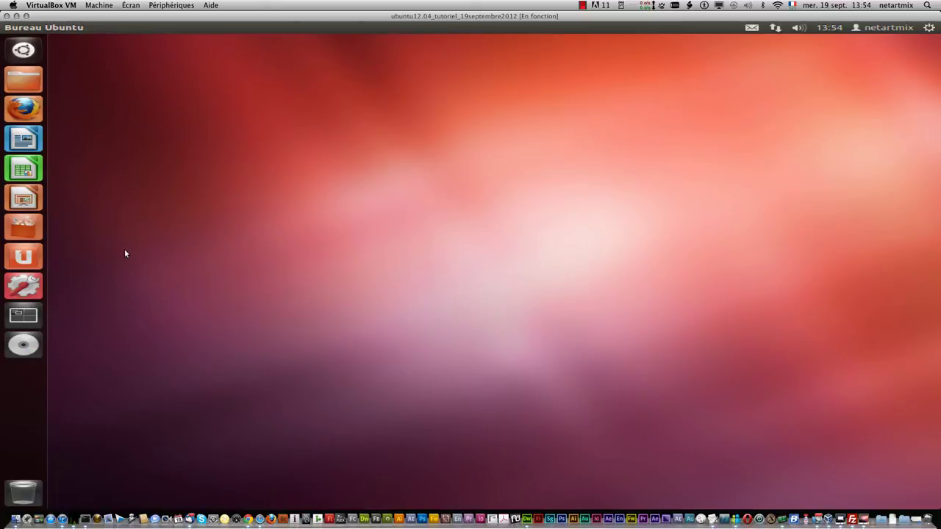
Step: Search for "skype" in the Ubuntu Software Center (Logithèque Ubuntu), view its details page, and close the window
{"action": "left_click", "coordinate": [31, 228]}
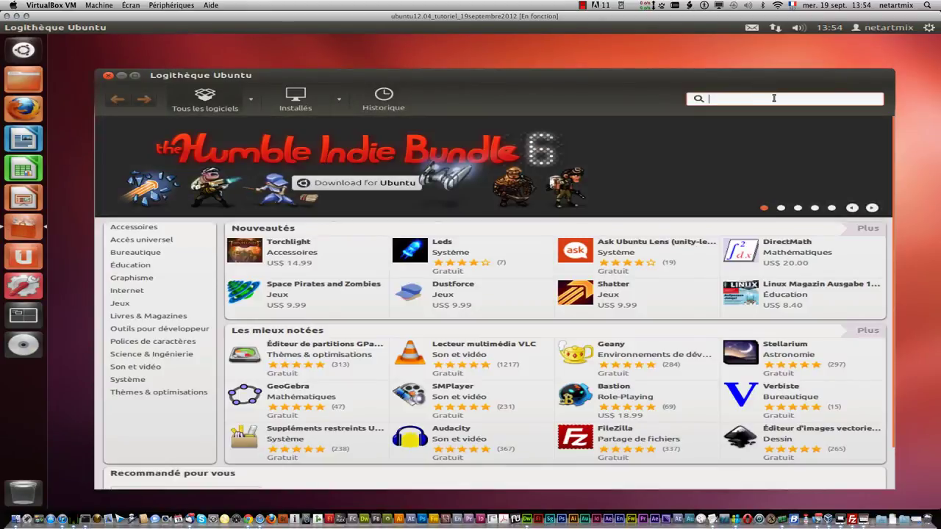
{"action": "type", "text": "skype"}
{"action": "left_click", "coordinate": [164, 149]}
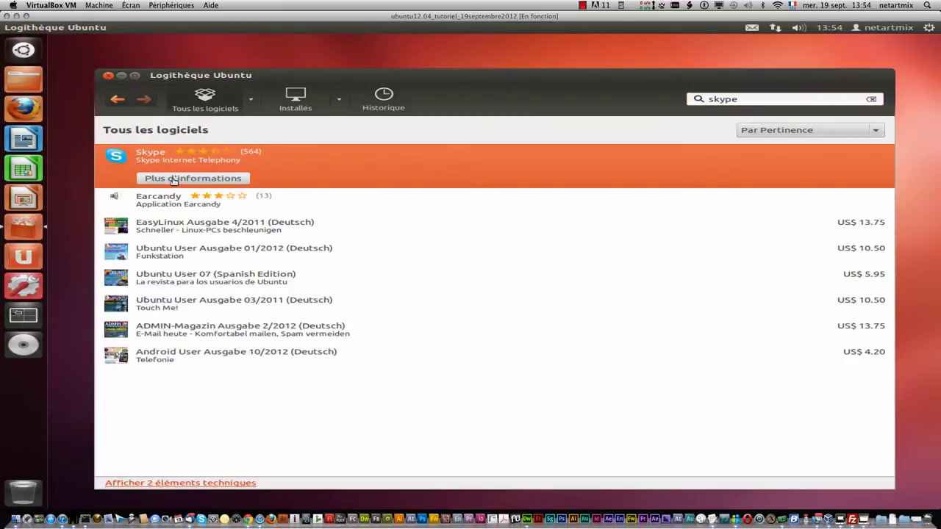
{"action": "left_click", "coordinate": [173, 181]}
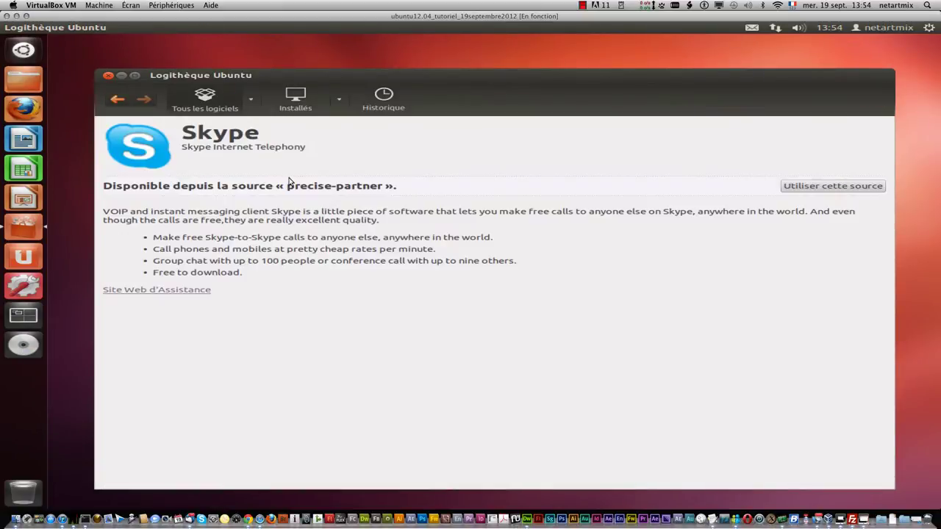
{"action": "left_click", "coordinate": [866, 188]}
{"action": "left_click", "coordinate": [109, 76]}
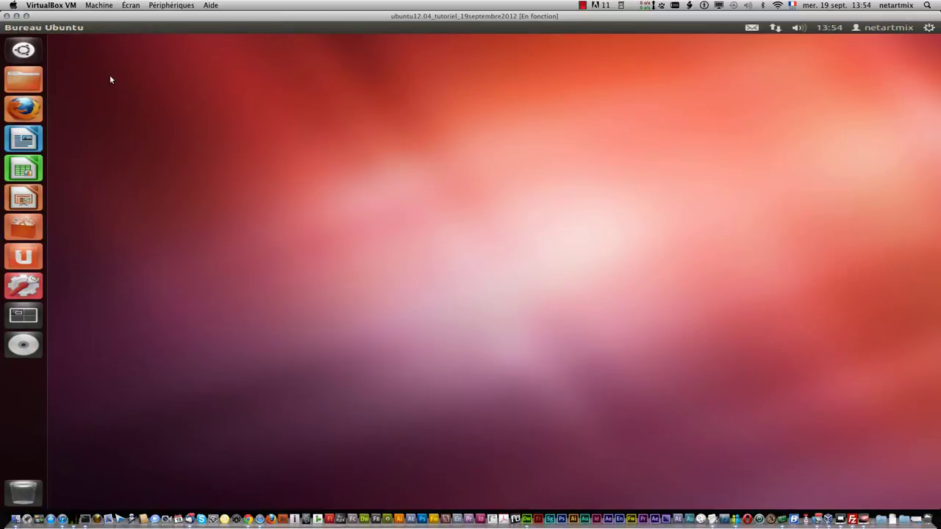
Step: Search Google for "skype" in Firefox and open the official Skype website
{"action": "left_click", "coordinate": [22, 106]}
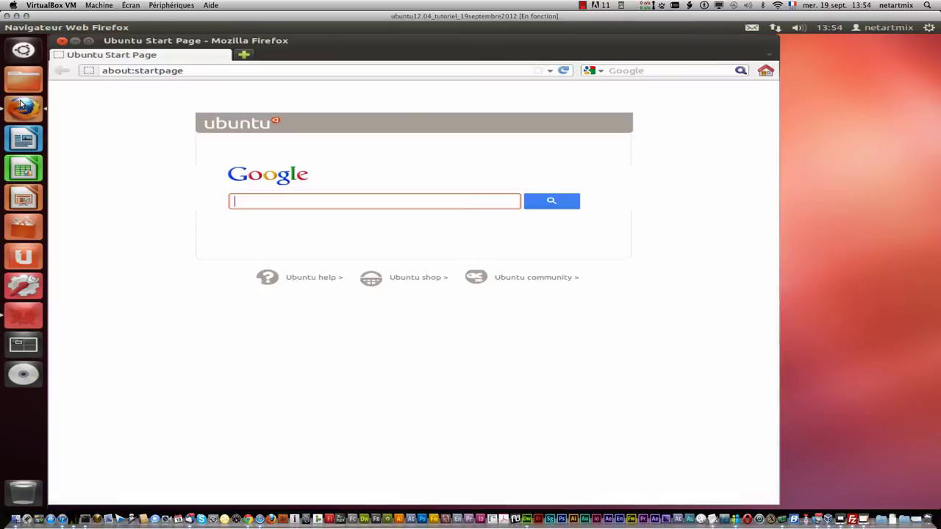
{"action": "left_click", "coordinate": [324, 200]}
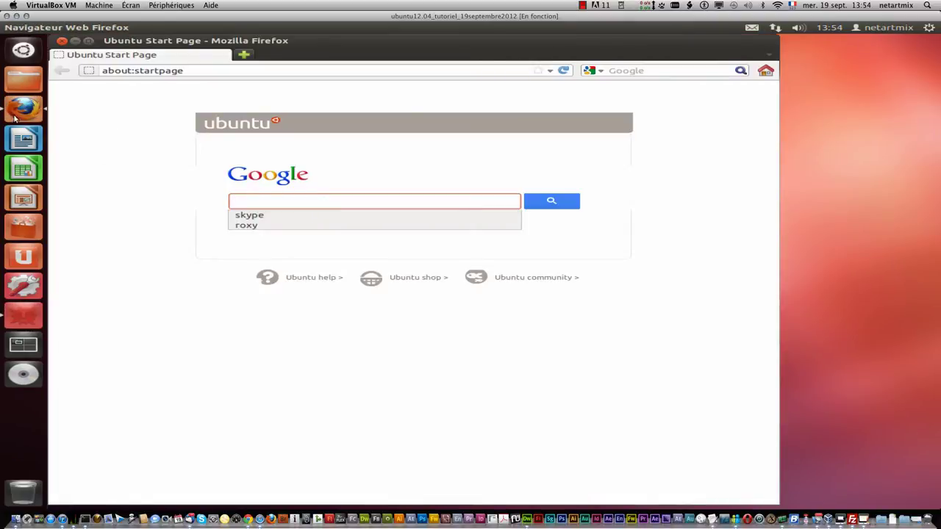
{"action": "left_click", "coordinate": [306, 215]}
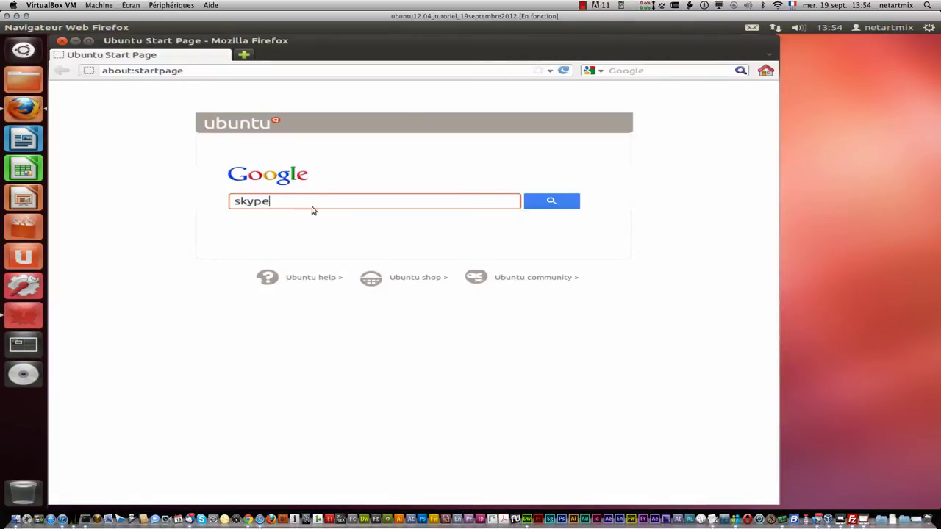
{"action": "left_click", "coordinate": [577, 205]}
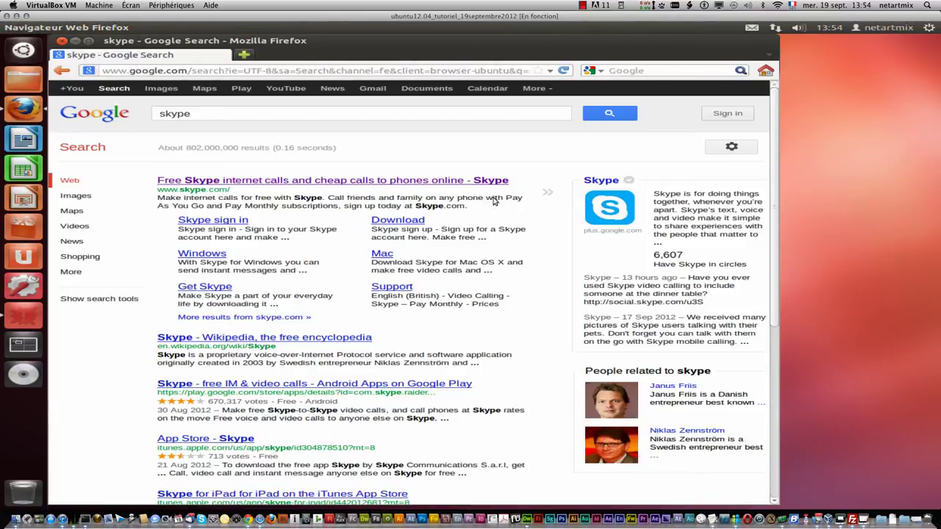
{"action": "left_click", "coordinate": [248, 182]}
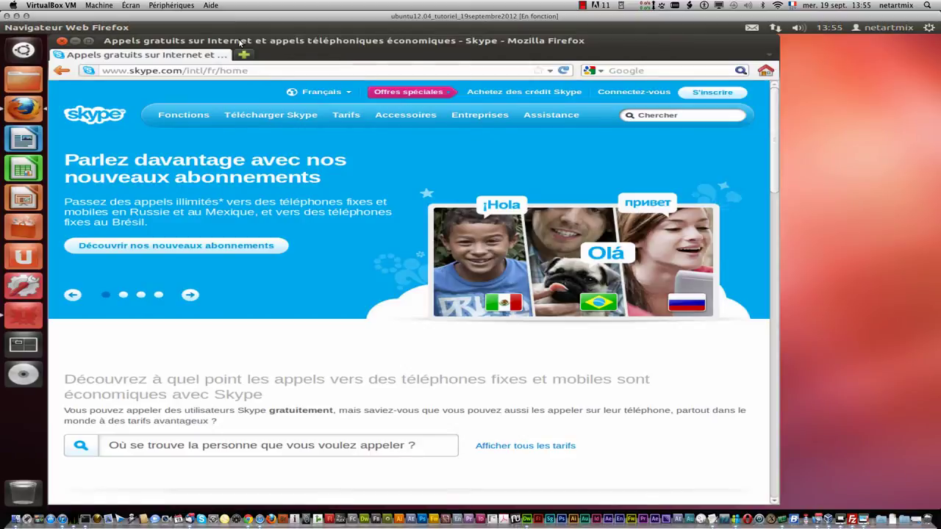
Step: Open the Skype for Linux download page and examine the available Linux versions, including Ubuntu 10.04 32 bits
{"action": "mouse_move", "coordinate": [247, 116]}
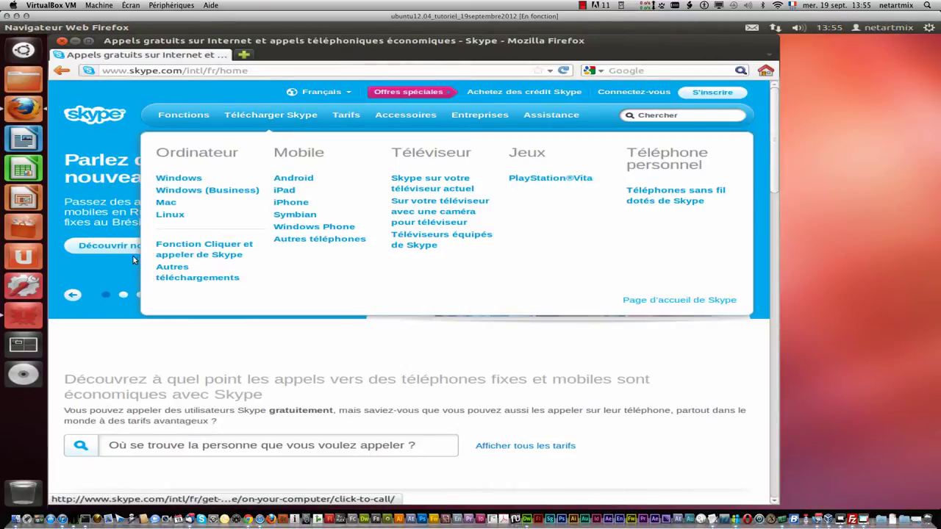
{"action": "left_click", "coordinate": [176, 215]}
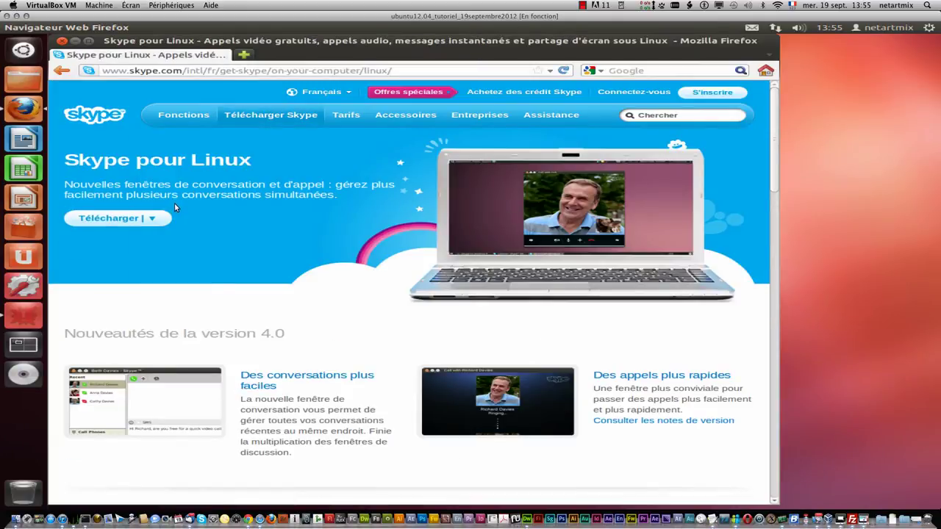
{"action": "left_click", "coordinate": [165, 217]}
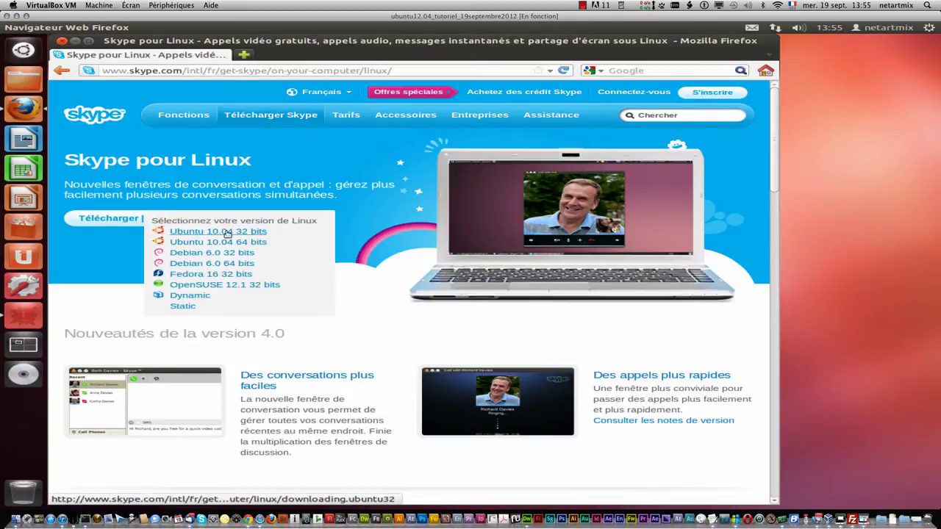
{"action": "left_click_drag", "start_coordinate": [281, 234], "coordinate": [175, 233]}
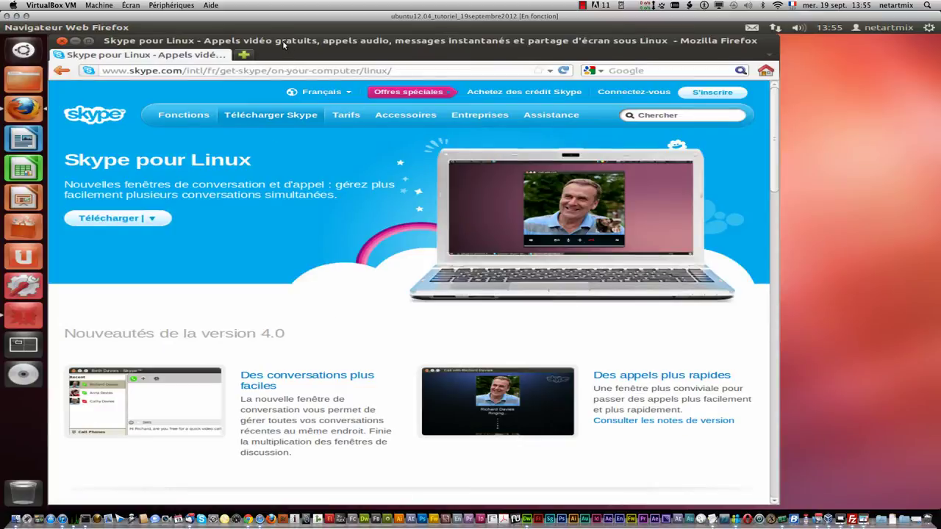
{"action": "left_click_drag", "start_coordinate": [282, 41], "coordinate": [374, 40]}
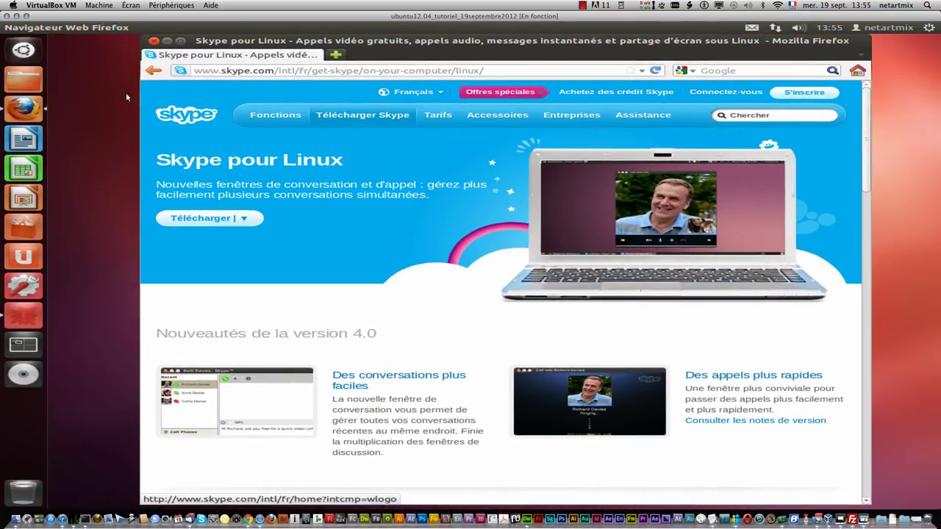
Step: Open skype-ubuntu_4.0.0.8-1_i386.deb from the Téléchargements folder with Logithèque Ubuntu, and close the file manager and Firefox windows
{"action": "left_click", "coordinate": [31, 78]}
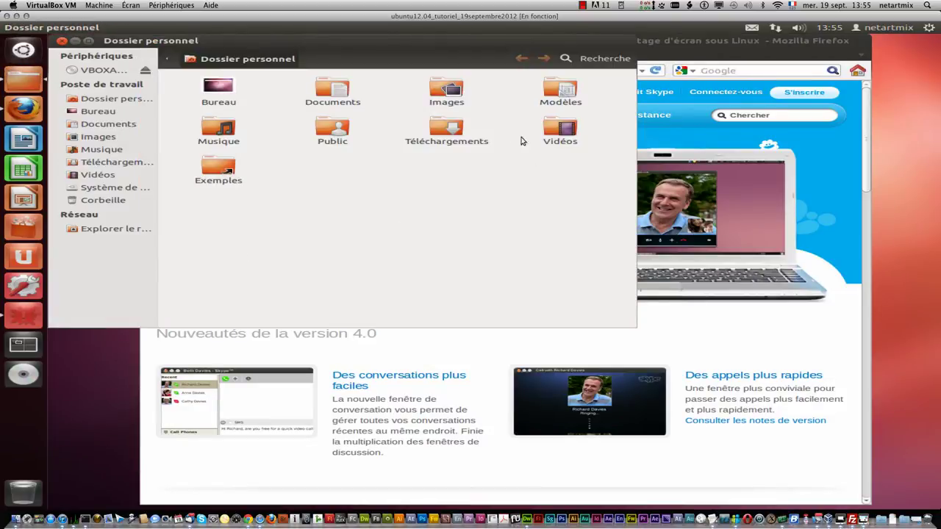
{"action": "left_click", "coordinate": [441, 133]}
{"action": "double_click", "coordinate": [441, 129]}
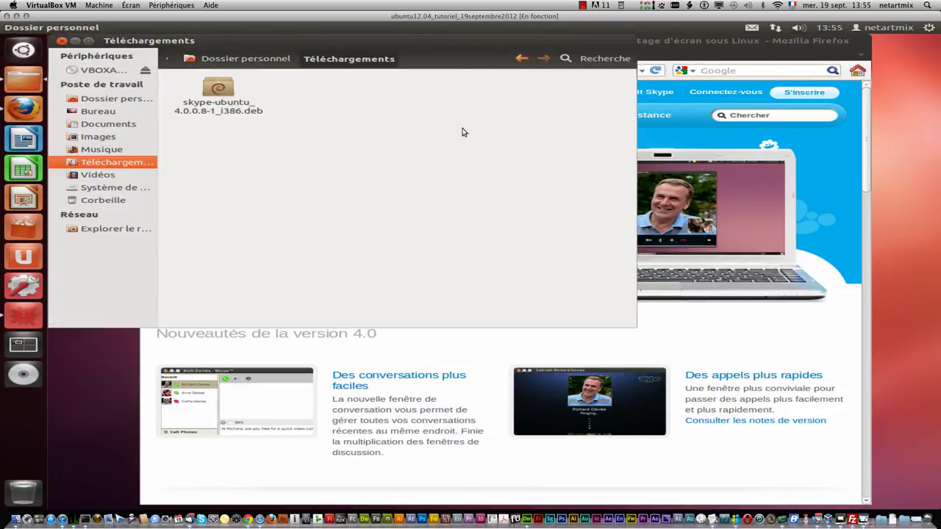
{"action": "left_click", "coordinate": [220, 90]}
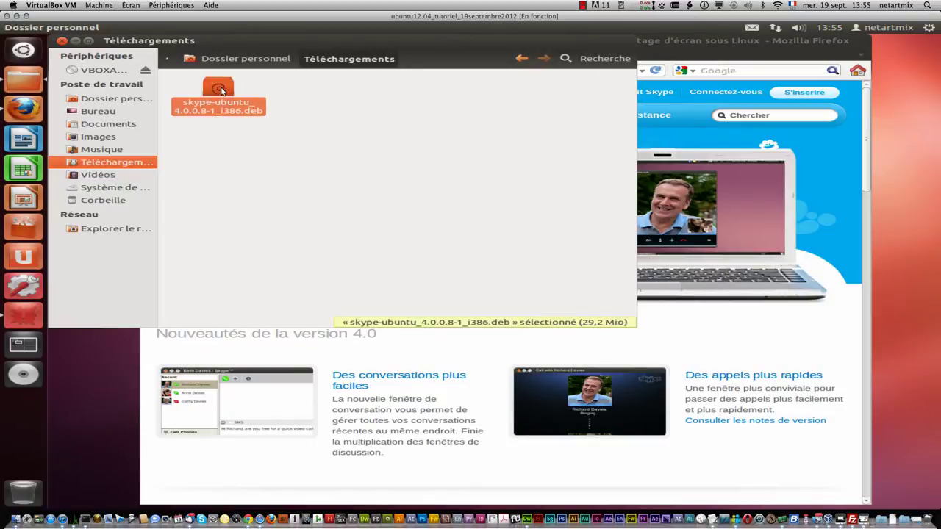
{"action": "right_click", "coordinate": [221, 90]}
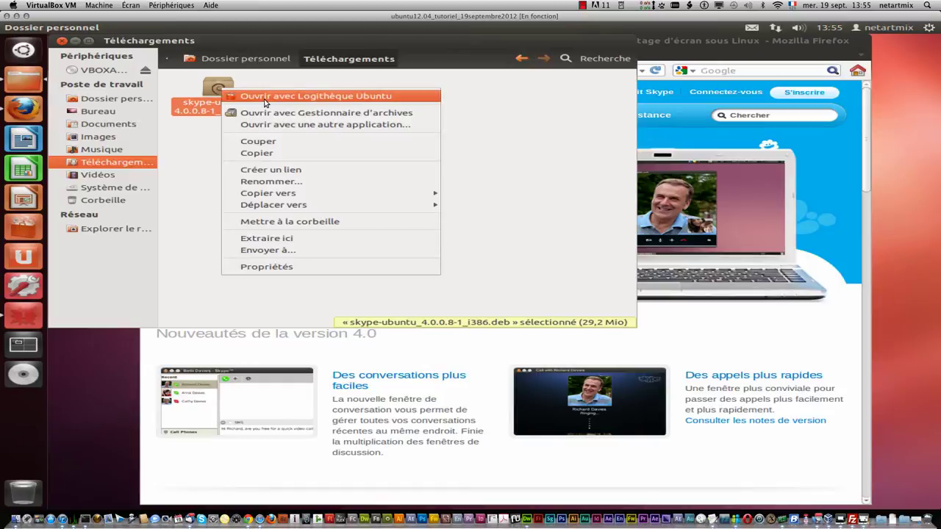
{"action": "left_click", "coordinate": [265, 97]}
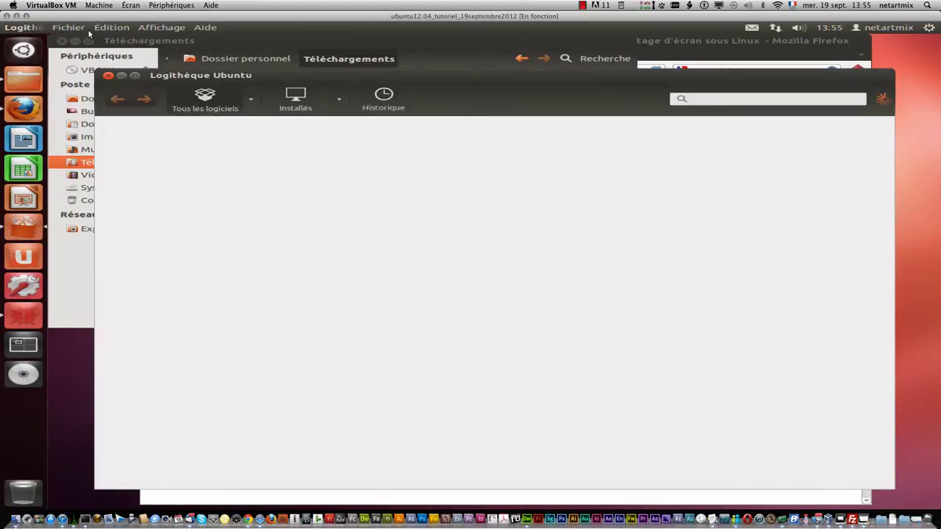
{"action": "left_click", "coordinate": [64, 41]}
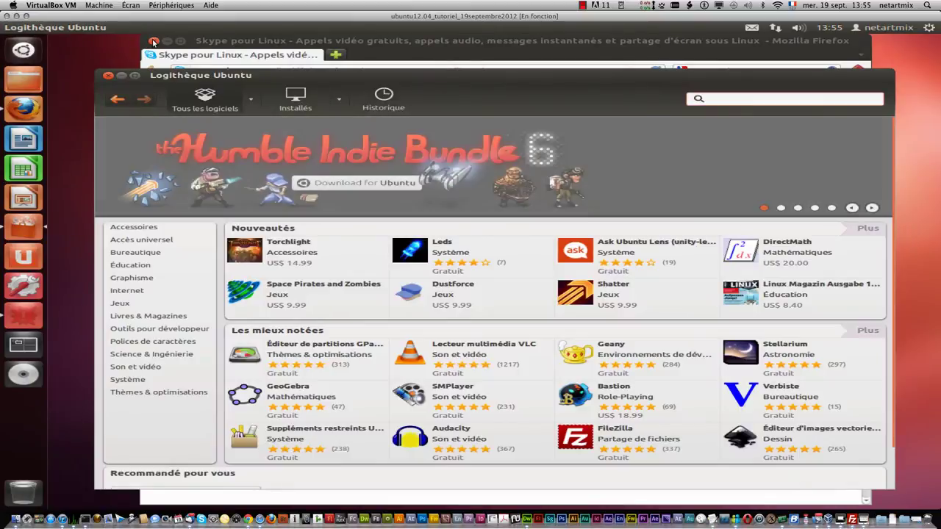
{"action": "left_click", "coordinate": [152, 40]}
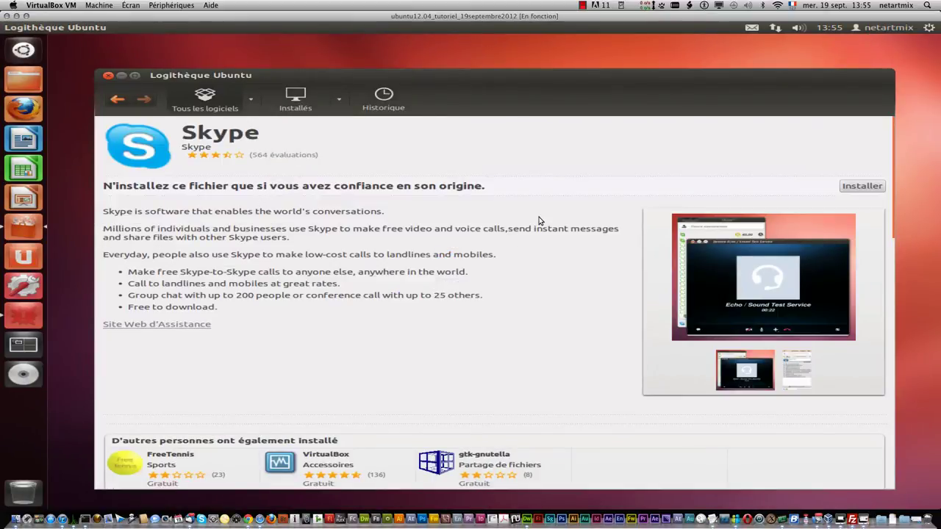
Step: Install the Skype package, dismissing the crash report and authenticating with the account password
{"action": "left_click", "coordinate": [866, 188]}
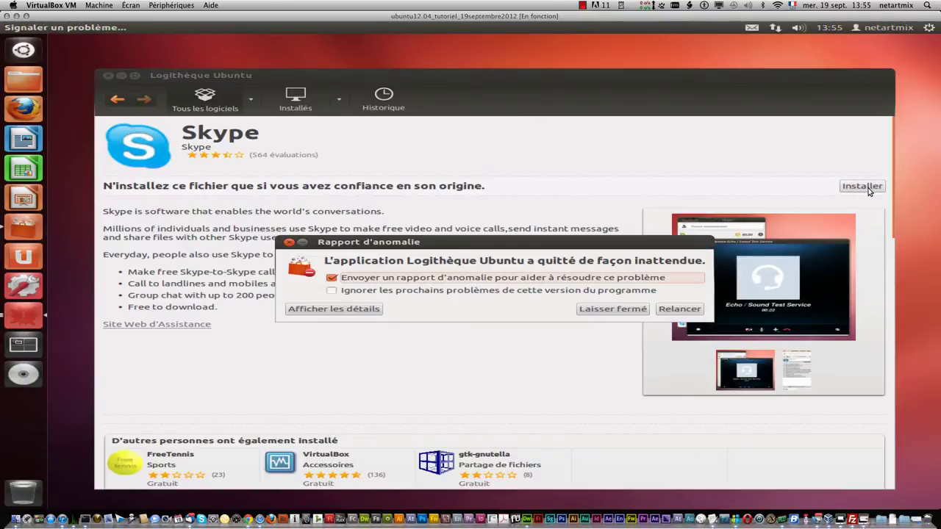
{"action": "left_click", "coordinate": [630, 312]}
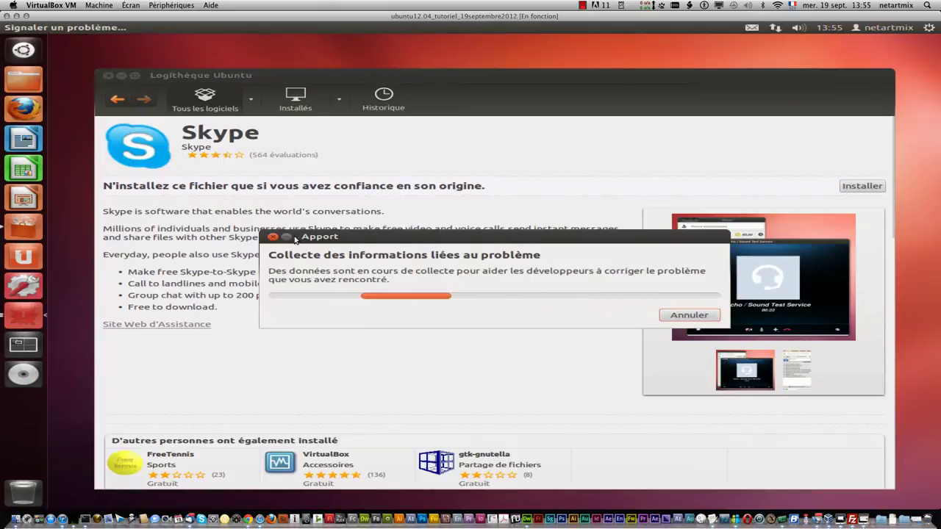
{"action": "left_click", "coordinate": [856, 189]}
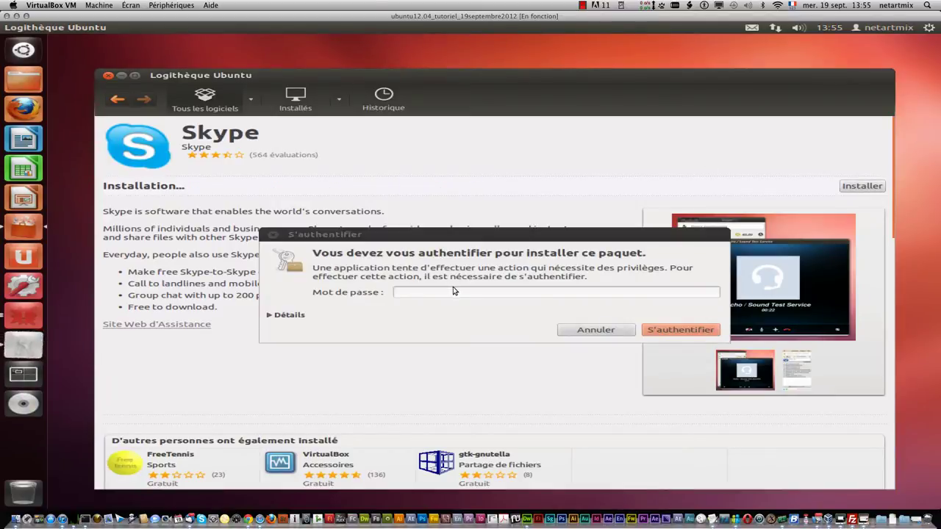
{"action": "left_click", "coordinate": [454, 292]}
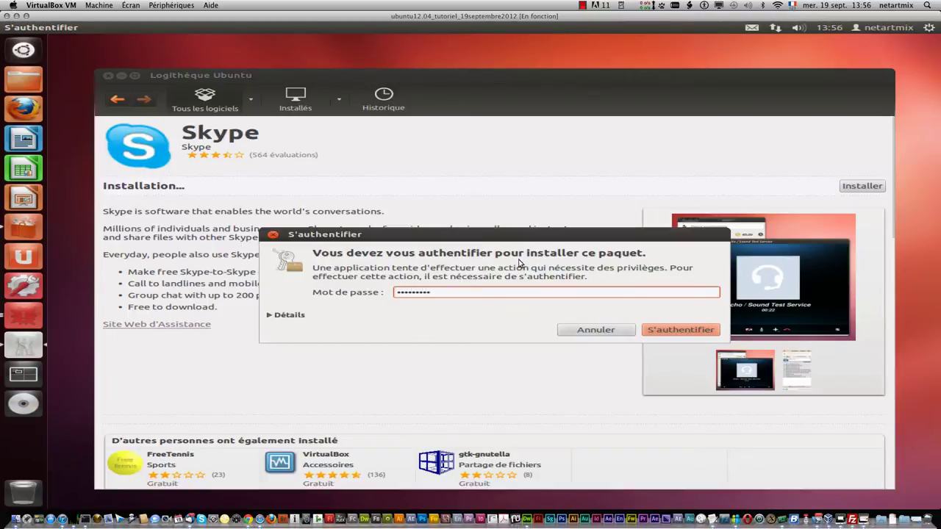
{"action": "left_click", "coordinate": [680, 329]}
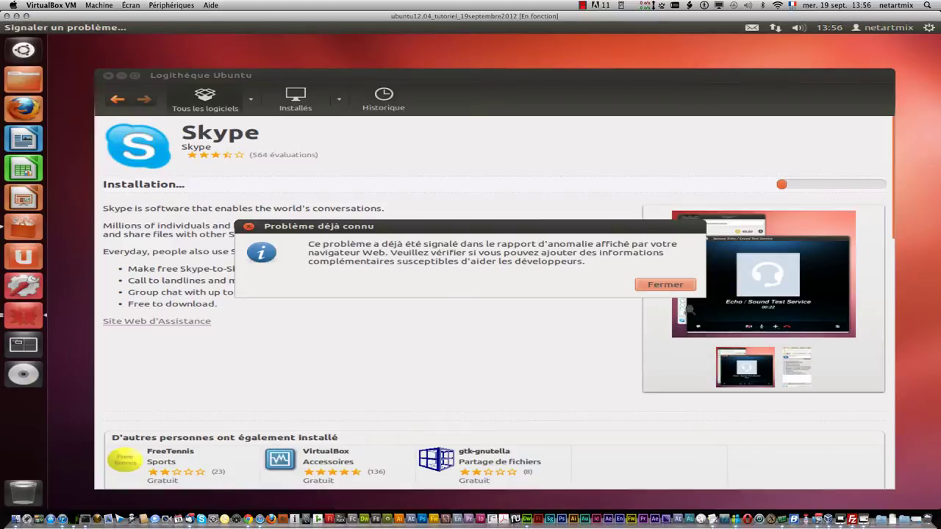
Step: Dismiss the known-problem notice and crash report, closing the bug page in Firefox and the software center
{"action": "left_click", "coordinate": [661, 284]}
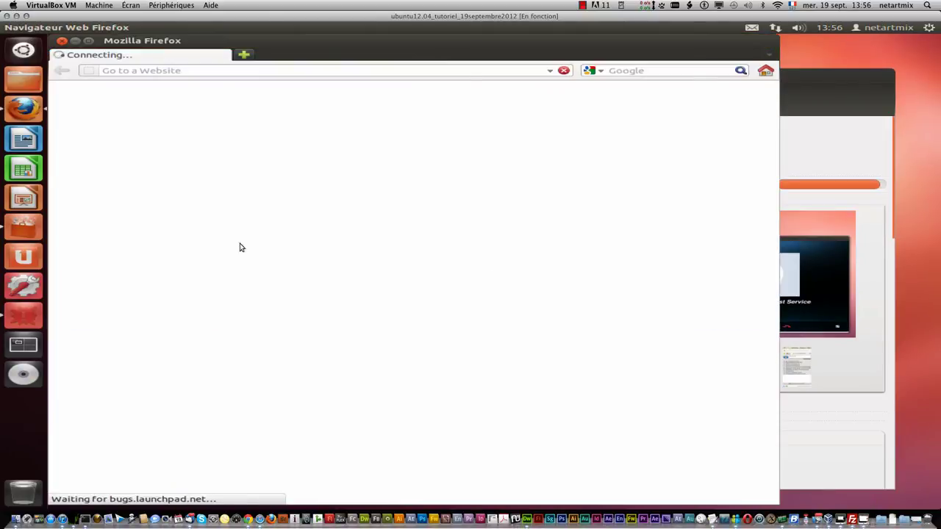
{"action": "left_click", "coordinate": [62, 42]}
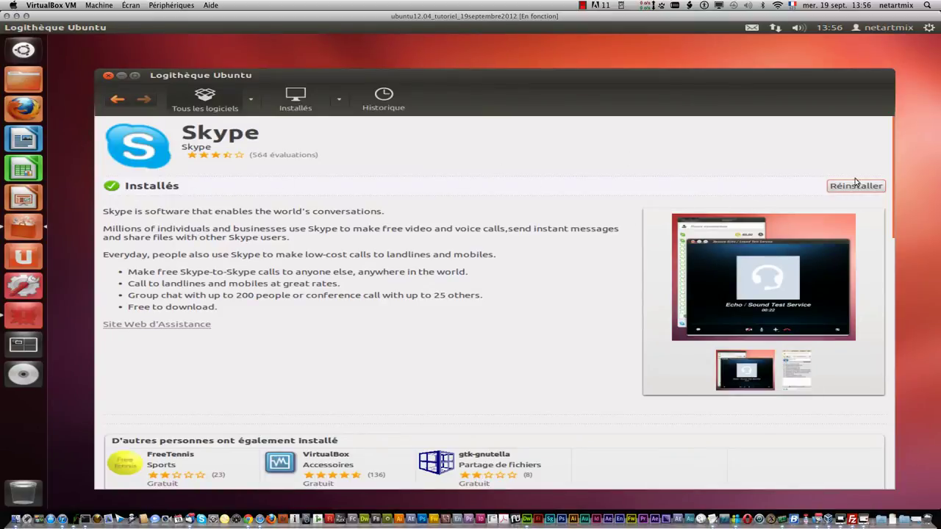
{"action": "left_click", "coordinate": [107, 76]}
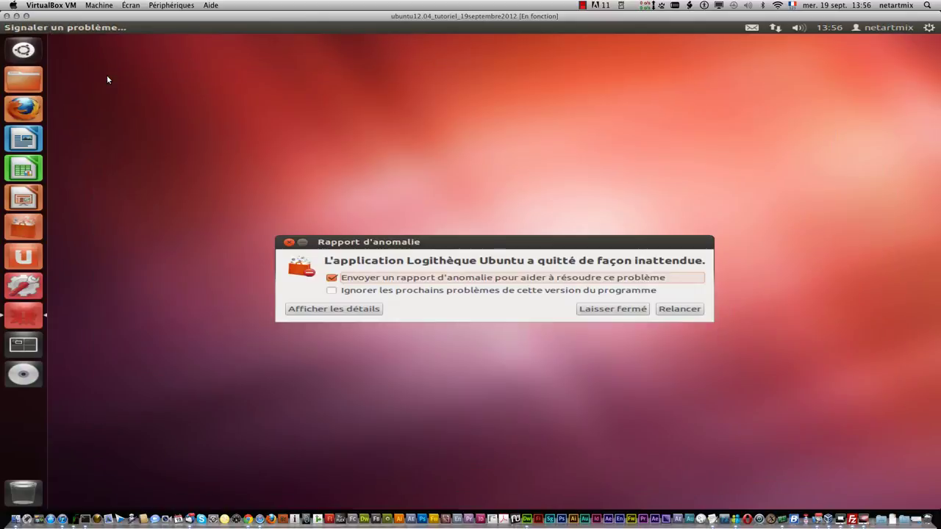
{"action": "left_click", "coordinate": [594, 309]}
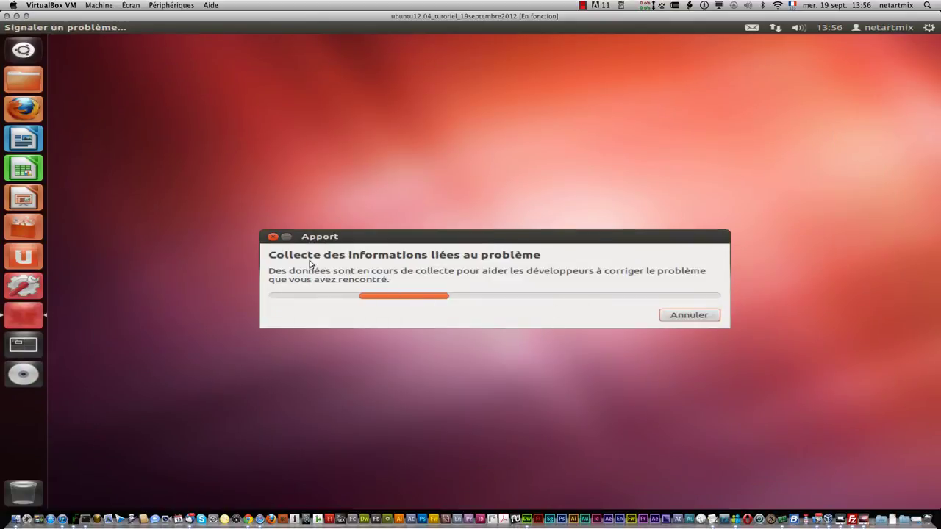
{"action": "left_click", "coordinate": [273, 236]}
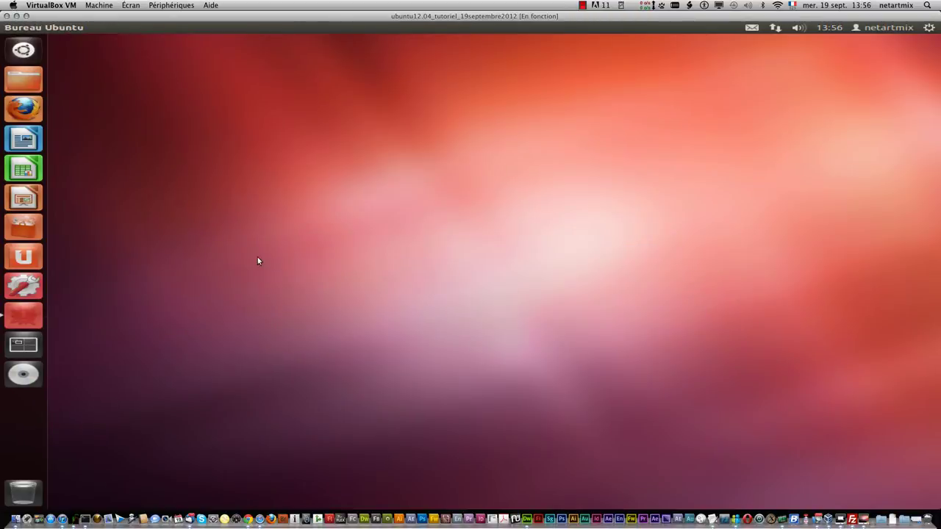
Step: Search the Dash for "sk", launch Skype, and open the list of saved Skype names on the sign-in window
{"action": "left_click", "coordinate": [16, 53]}
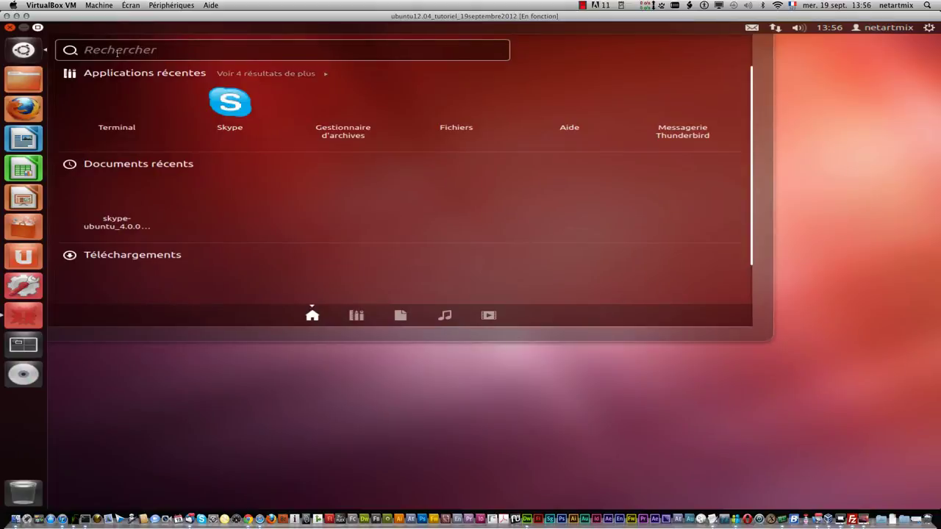
{"action": "type", "text": "sk"}
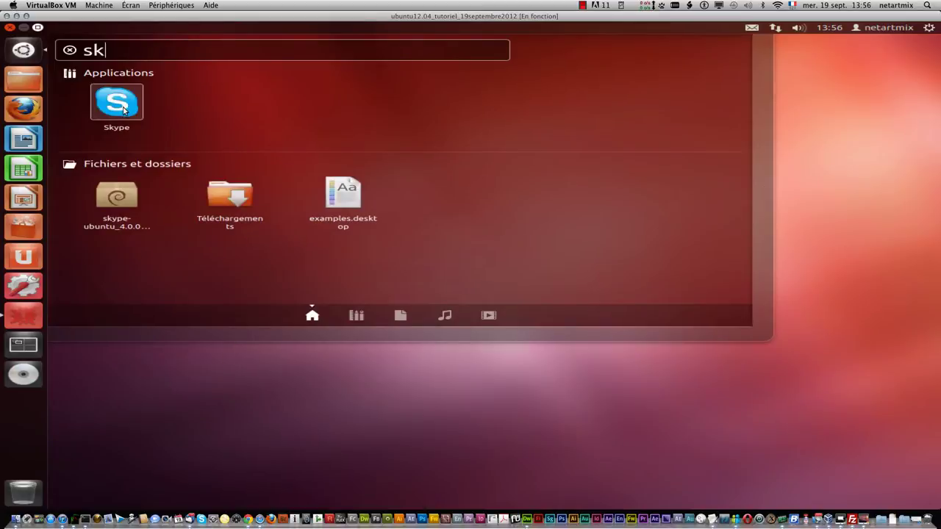
{"action": "left_click", "coordinate": [117, 103]}
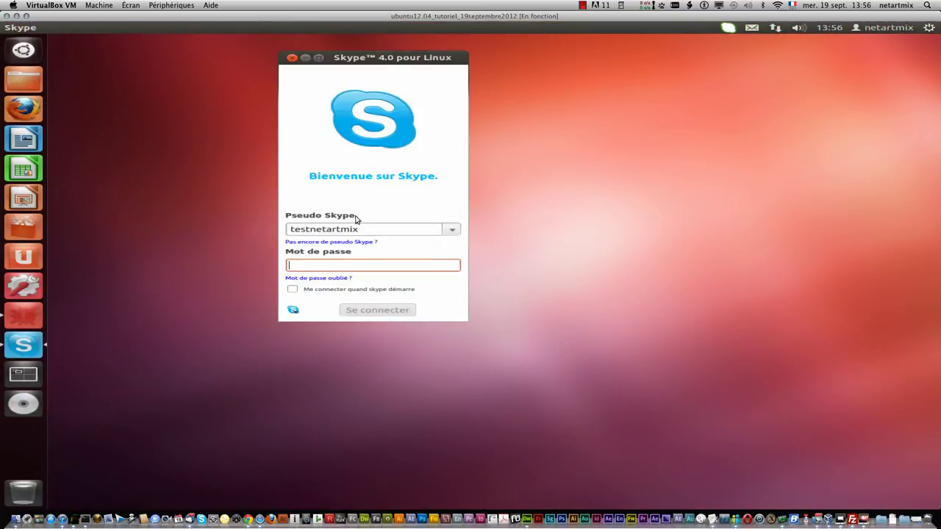
{"action": "left_click", "coordinate": [447, 231]}
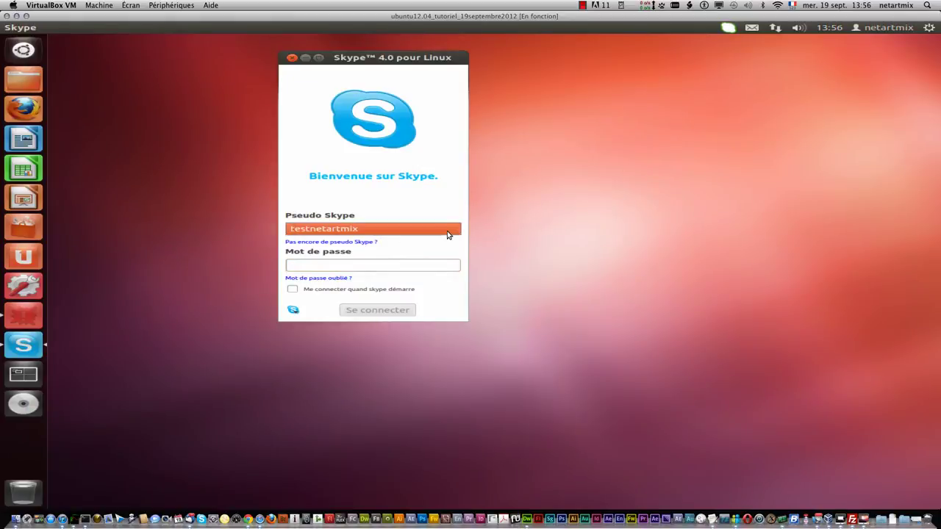
Step: Open the new Skype account form, go through its required fields and accept the terms of use, and close it without registering
{"action": "left_click", "coordinate": [439, 210]}
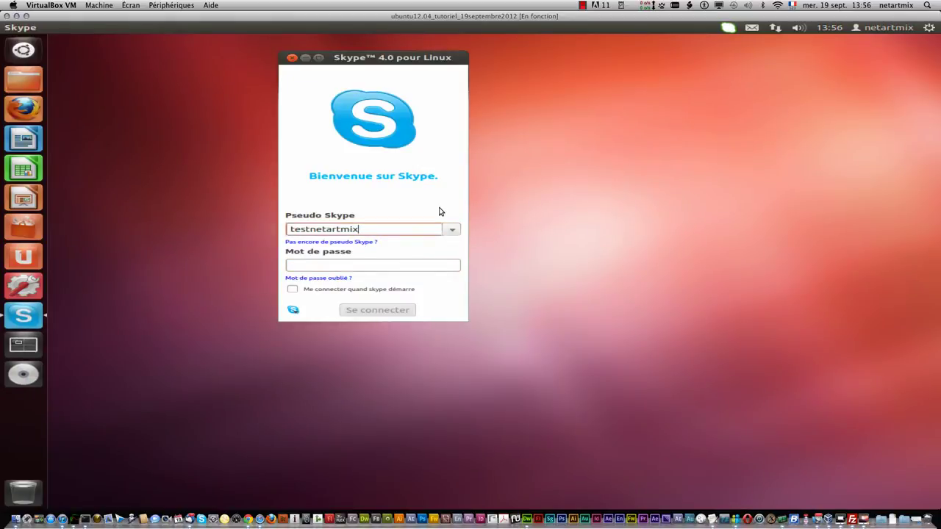
{"action": "left_click", "coordinate": [352, 243]}
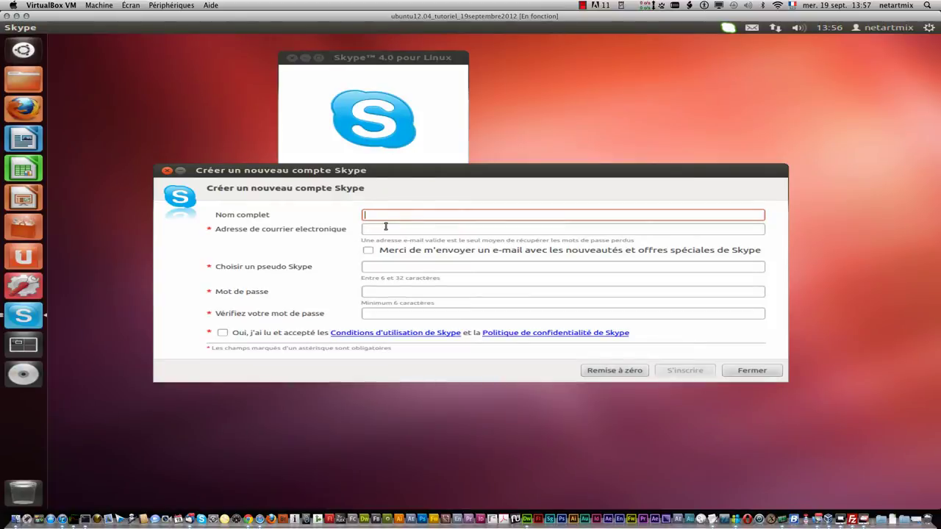
{"action": "left_click", "coordinate": [385, 229]}
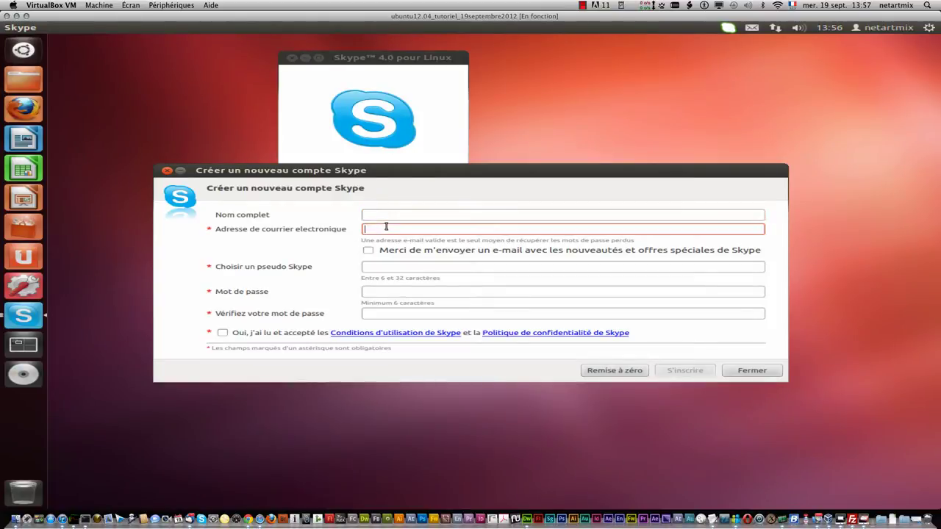
{"action": "left_click", "coordinate": [389, 265]}
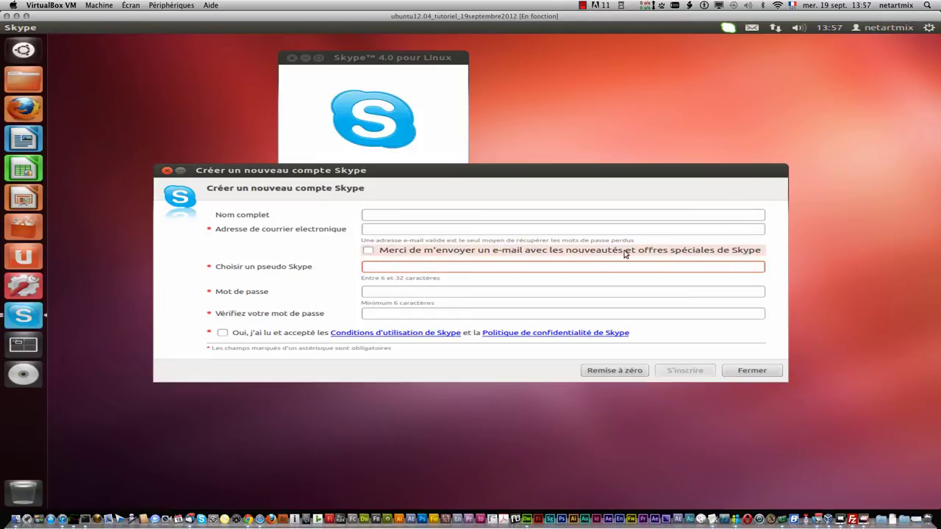
{"action": "left_click", "coordinate": [373, 292]}
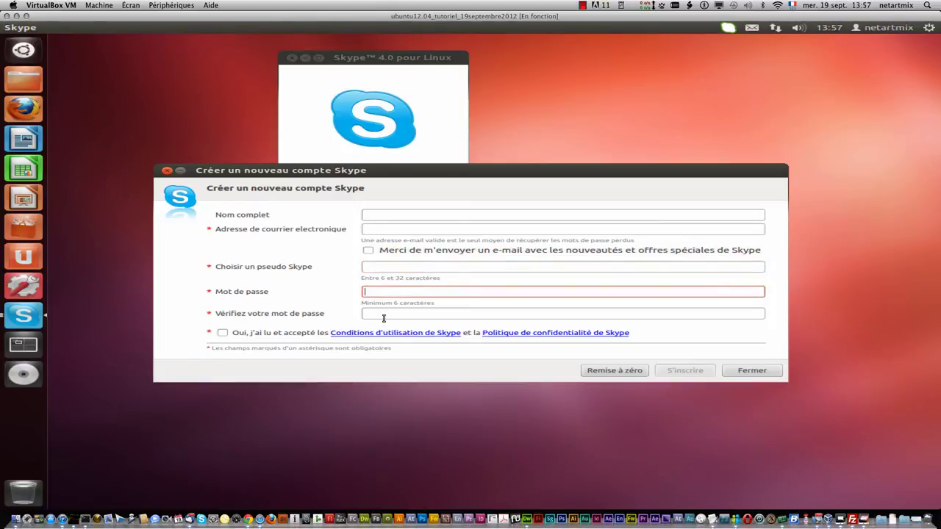
{"action": "left_click", "coordinate": [382, 315]}
{"action": "left_click", "coordinate": [222, 334]}
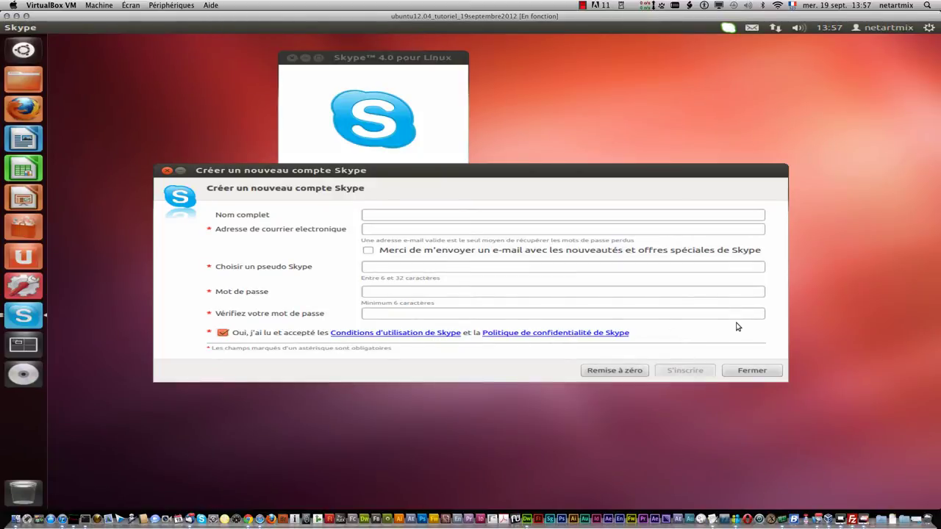
{"action": "left_click", "coordinate": [748, 368]}
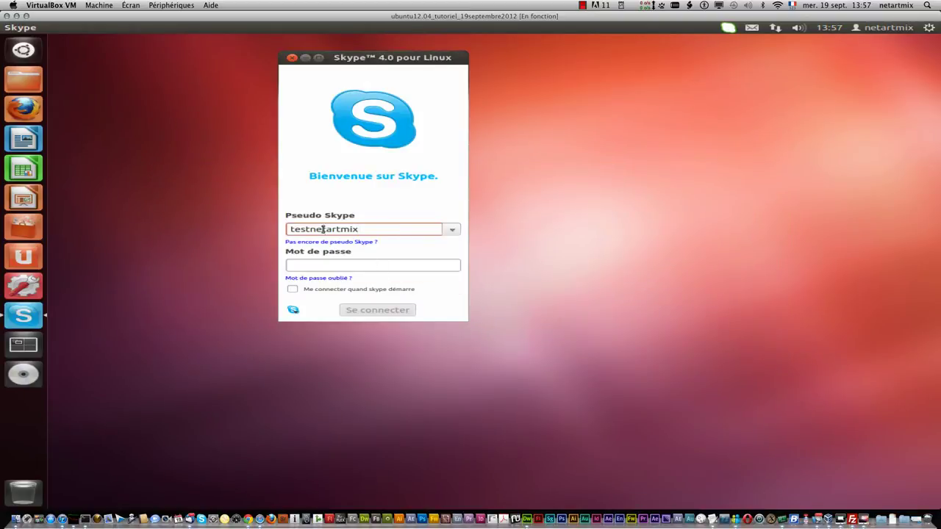
Step: Sign in to Skype with the saved Skype name and the account password, leaving automatic sign-in at startup disabled
{"action": "left_click_drag", "start_coordinate": [290, 230], "coordinate": [365, 232]}
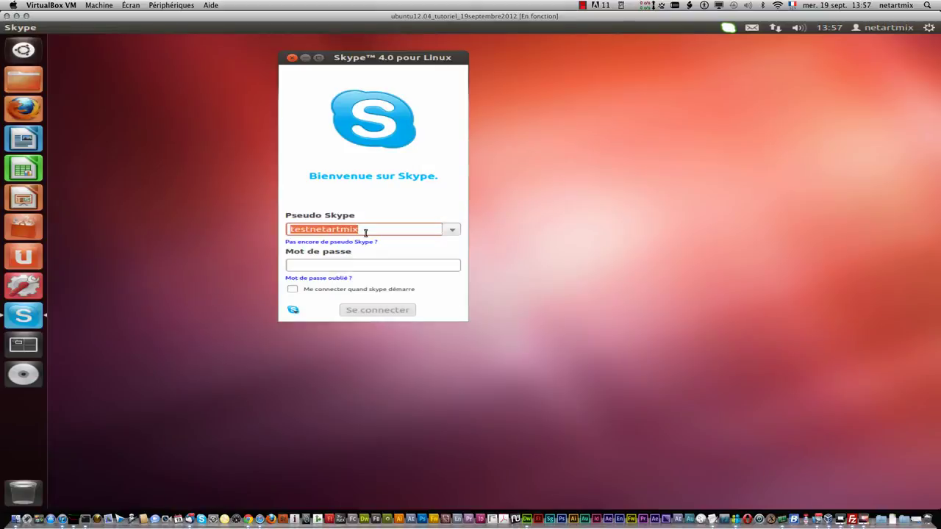
{"action": "left_click", "coordinate": [370, 234]}
{"action": "left_click", "coordinate": [360, 262]}
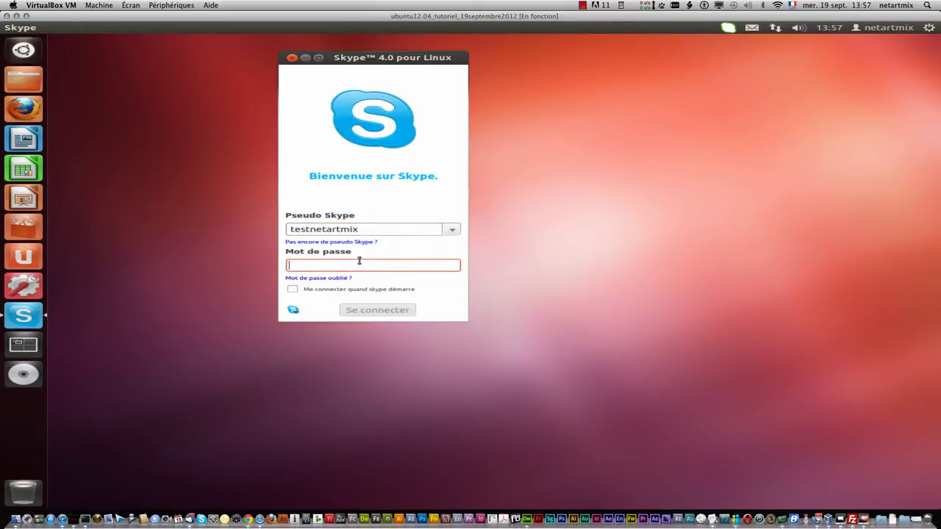
{"action": "type", "text": "**"}
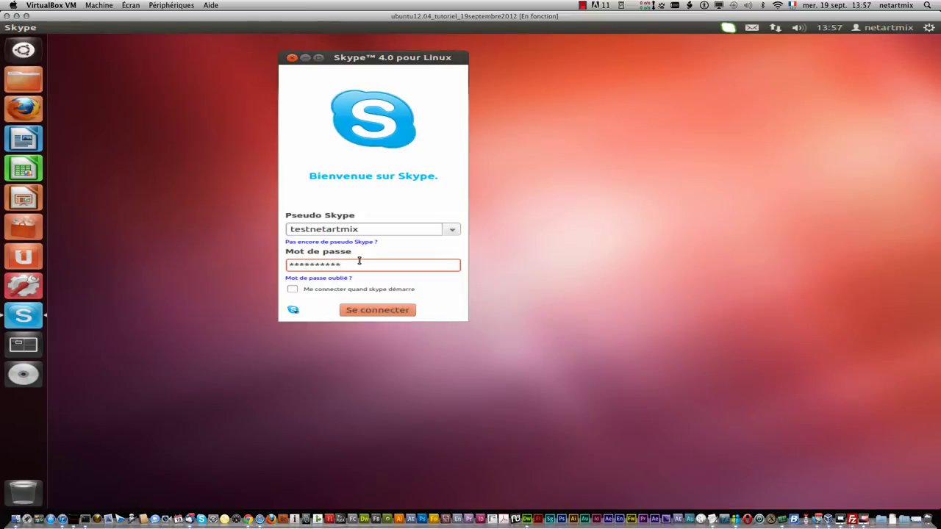
{"action": "left_click", "coordinate": [293, 290]}
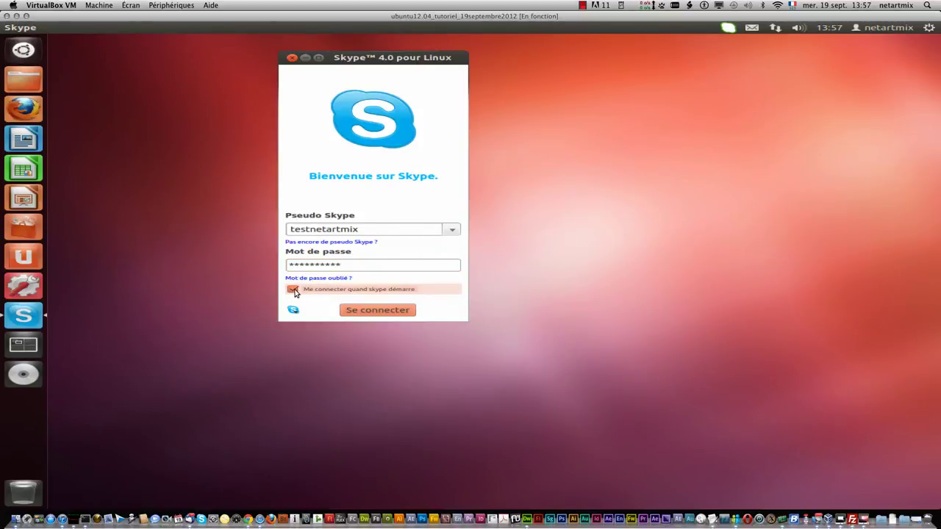
{"action": "left_click", "coordinate": [293, 290]}
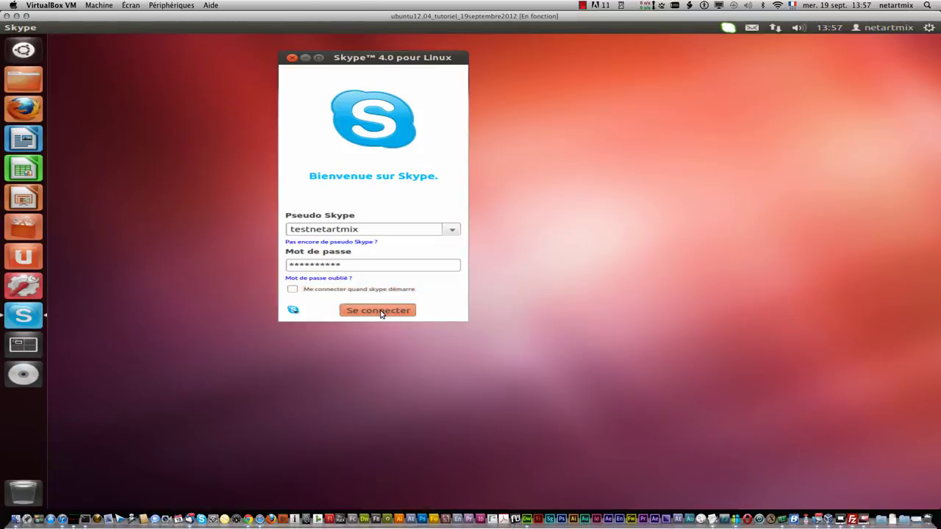
{"action": "left_click", "coordinate": [380, 311]}
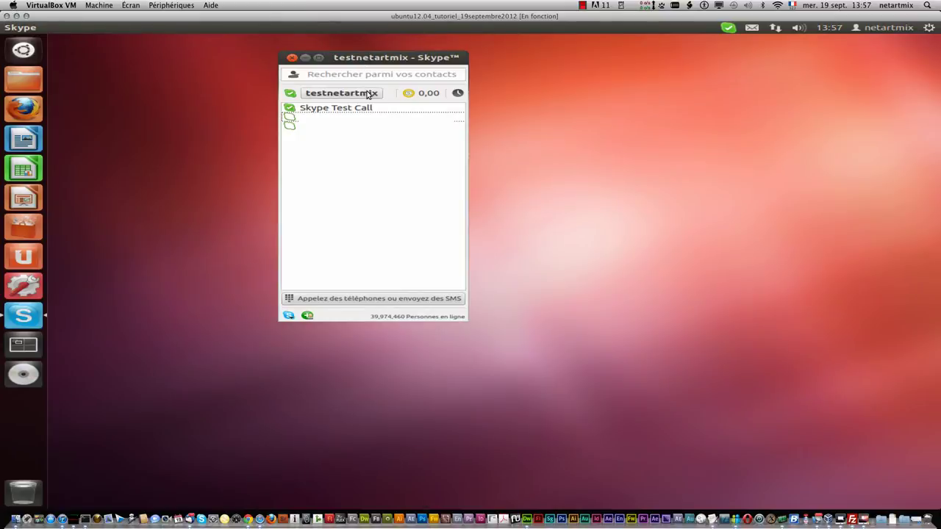
Step: Call the Skype Test Call contact and try the microphone and video toggles, leaving the microphone on and the video off
{"action": "left_click", "coordinate": [341, 109]}
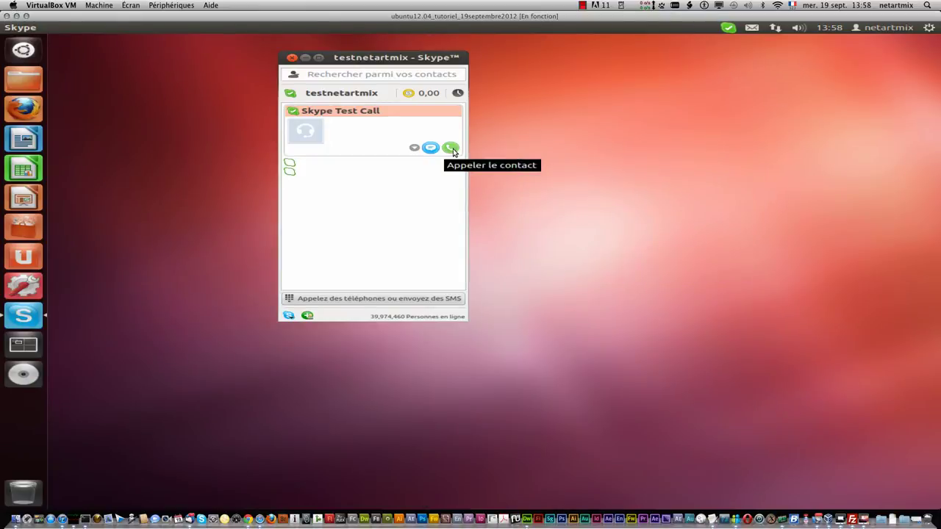
{"action": "left_click", "coordinate": [450, 148]}
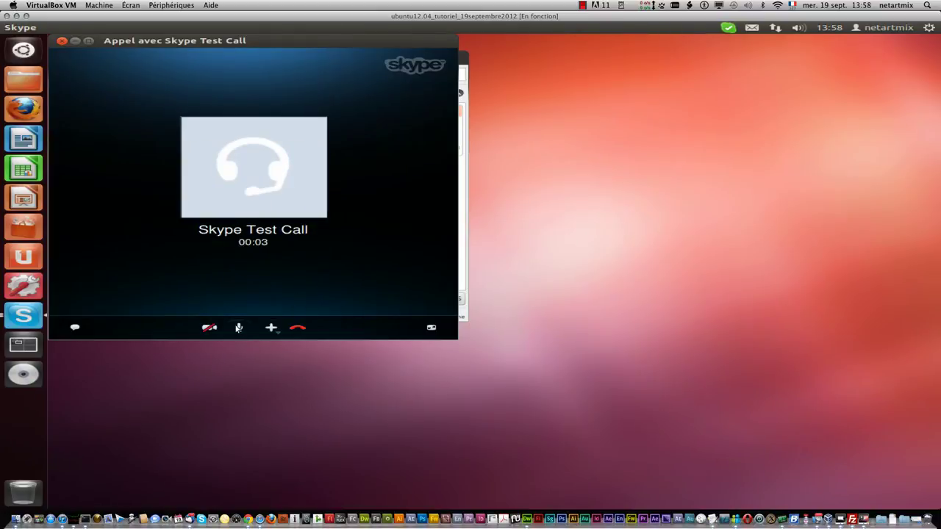
{"action": "left_click", "coordinate": [238, 328]}
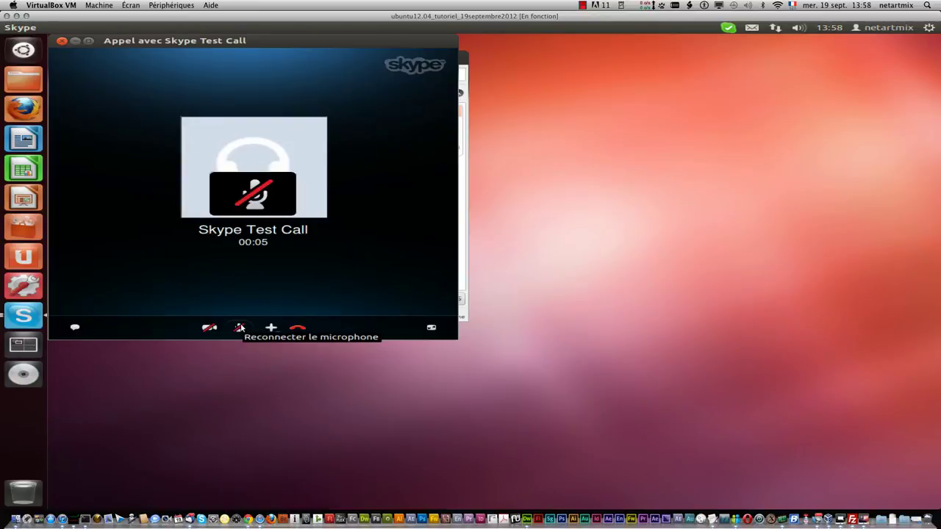
{"action": "left_click", "coordinate": [239, 327]}
{"action": "left_click", "coordinate": [239, 328]}
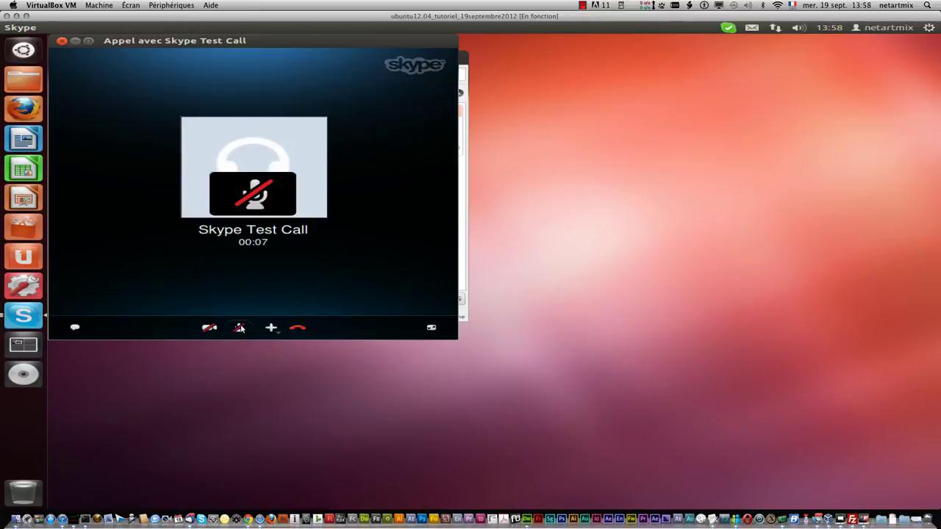
{"action": "left_click", "coordinate": [239, 327]}
{"action": "left_click", "coordinate": [238, 328]}
{"action": "left_click", "coordinate": [239, 327]}
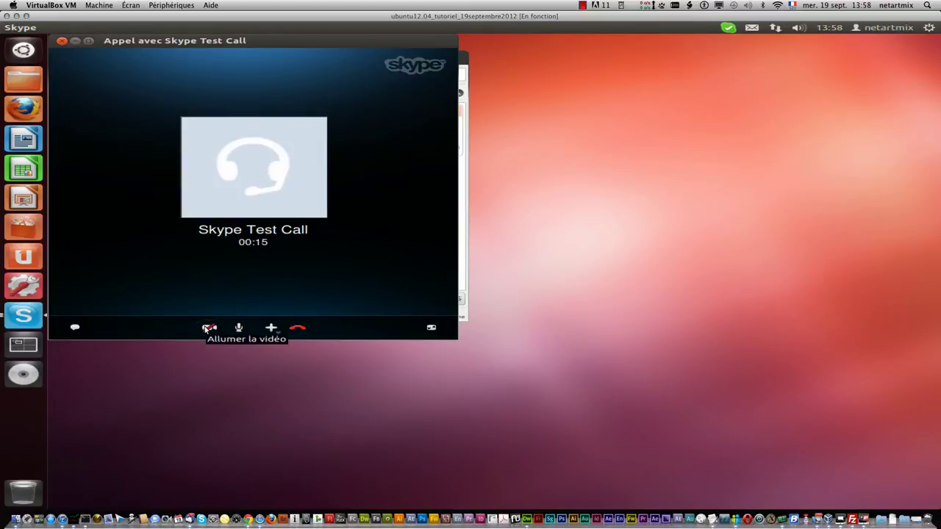
{"action": "left_click", "coordinate": [207, 329]}
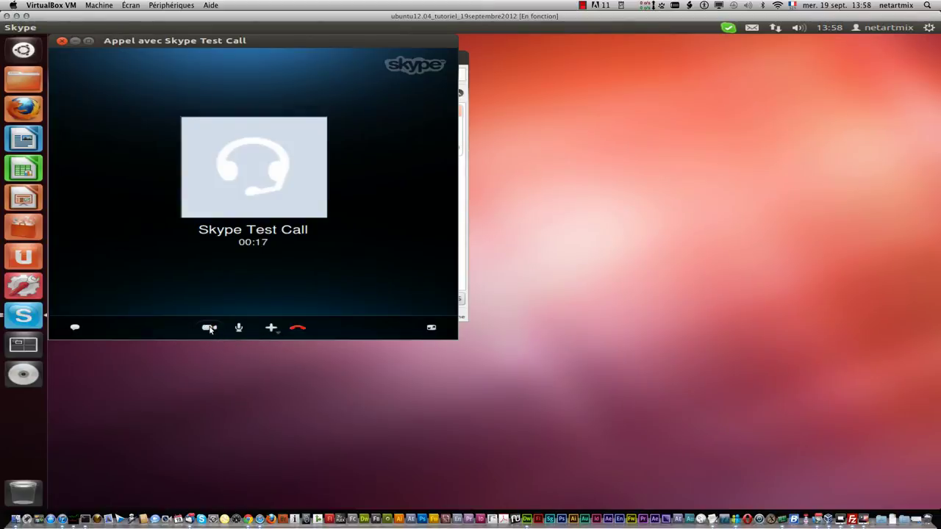
{"action": "left_click", "coordinate": [209, 329]}
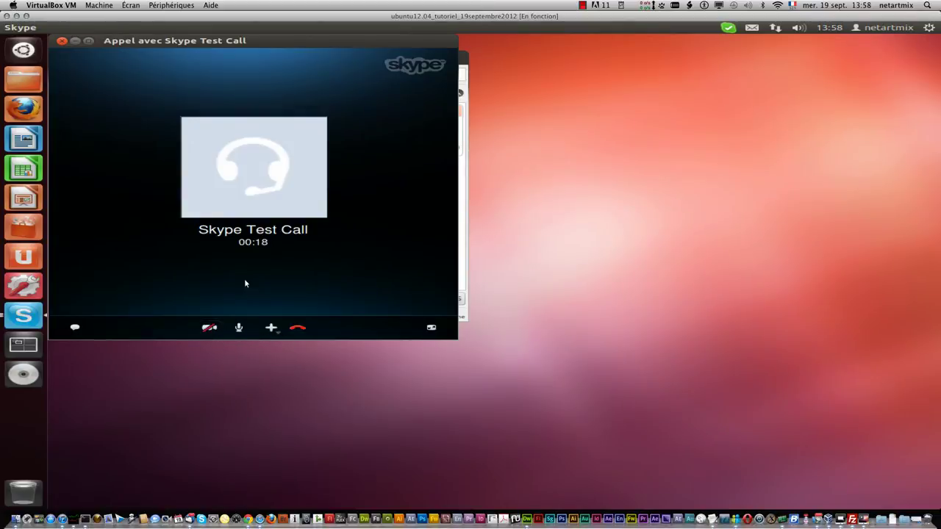
Step: Open the text chat with Skype Test Call from the ongoing call
{"action": "left_click", "coordinate": [74, 328]}
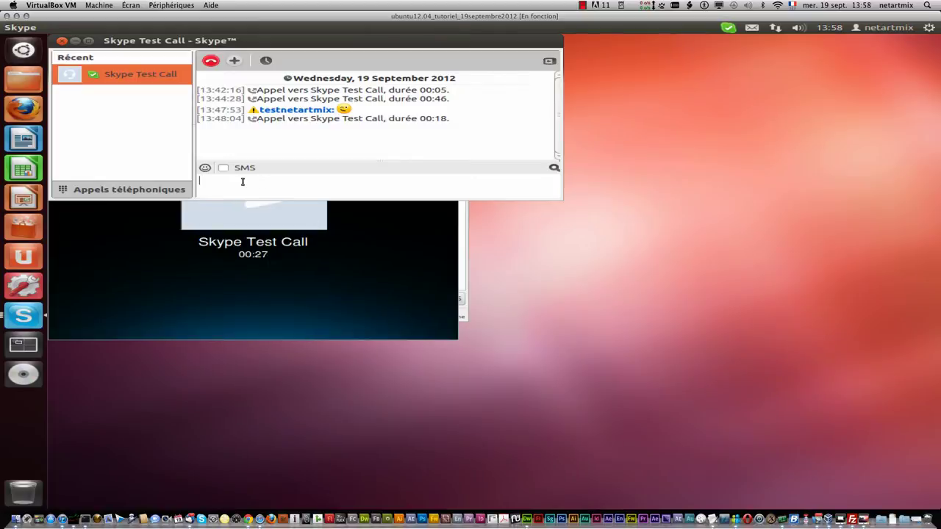
{"action": "type", "text": "dfsdfsdfsdfsdsd"}
{"action": "key", "text": "BackSpace"}
{"action": "key", "text": "BackSpace"}
{"action": "key", "text": "BackSpace"}
{"action": "key", "text": "BackSpace"}
{"action": "key", "text": "BackSpace"}
{"action": "key", "text": "BackSpace"}
{"action": "key", "text": "BackSpace"}
{"action": "key", "text": "BackSpace"}
{"action": "key", "text": "BackSpace"}
{"action": "key", "text": "BackSpace"}
{"action": "key", "text": "BackSpace"}
{"action": "key", "text": "BackSpace"}
{"action": "key", "text": "BackSpace"}
{"action": "key", "text": "BackSpace"}
{"action": "key", "text": "BackSpace"}
Step: Browse the emoticons, send the winking smiley ;-) to Skype Test Call, and close the chat window
{"action": "left_click", "coordinate": [205, 168]}
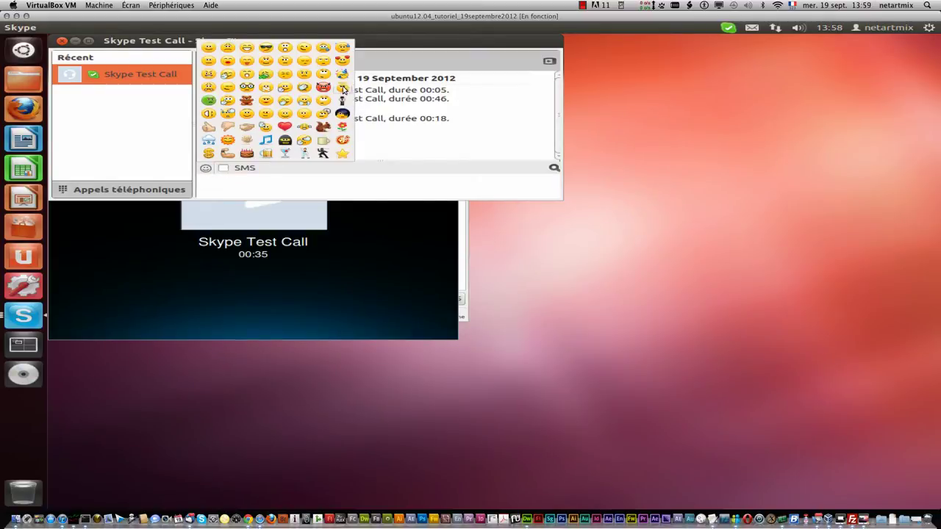
{"action": "left_click", "coordinate": [265, 183]}
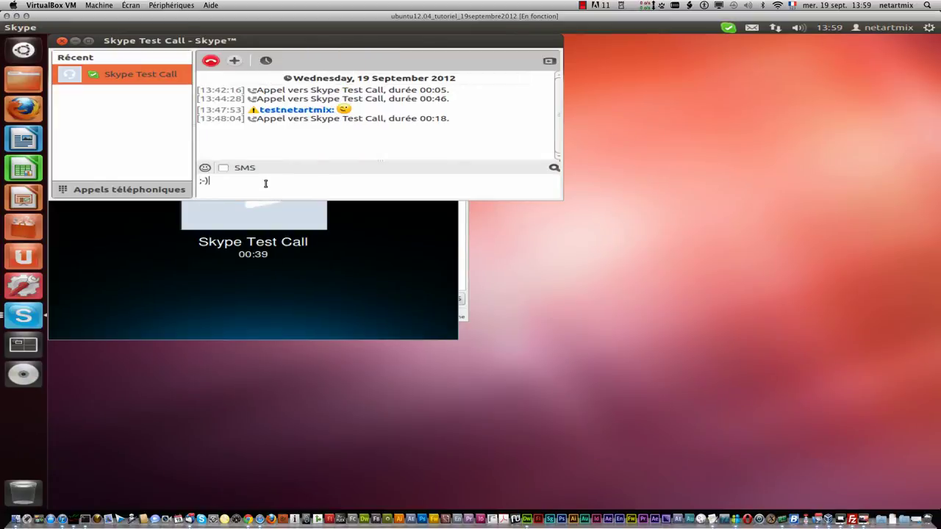
{"action": "type", "text": ":-)"}
{"action": "key", "text": "Return"}
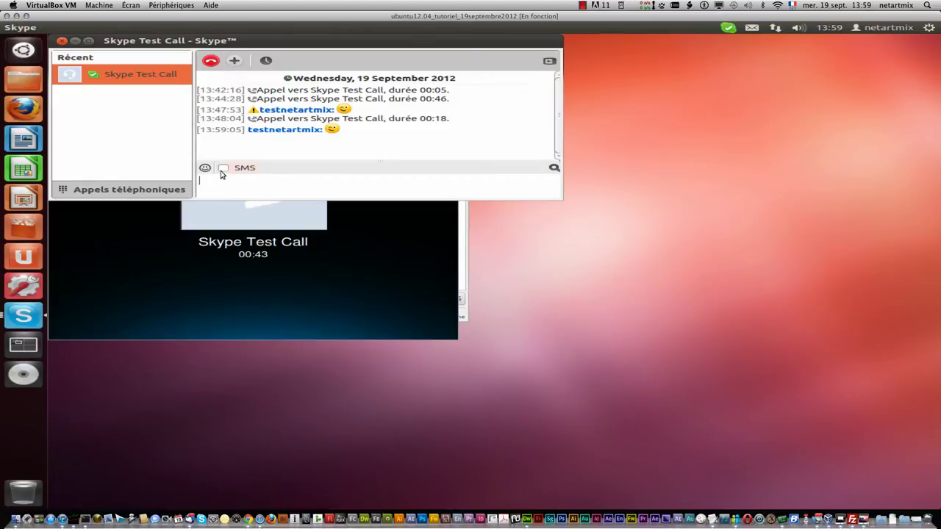
{"action": "left_click", "coordinate": [62, 42]}
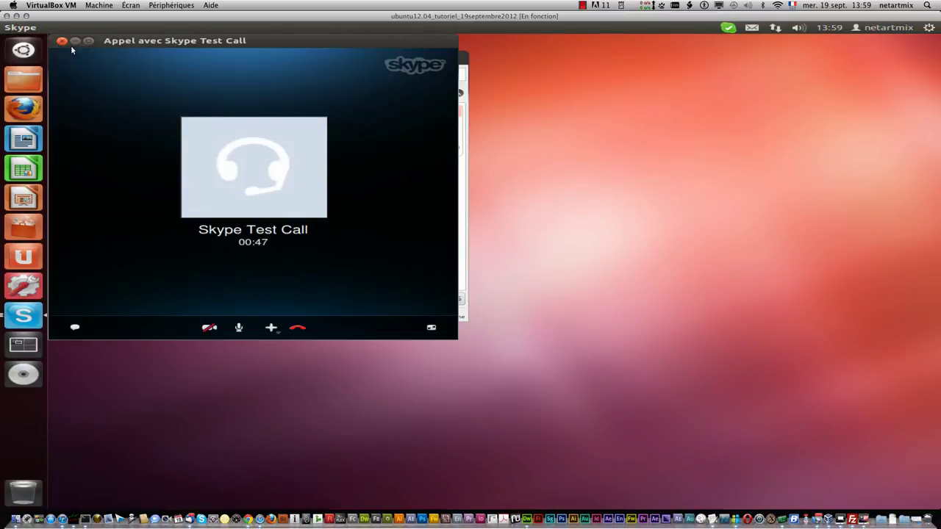
Step: Call Skype Test Call again and view the in-call options for sending files, sharing screens and adding people
{"action": "left_click", "coordinate": [271, 328]}
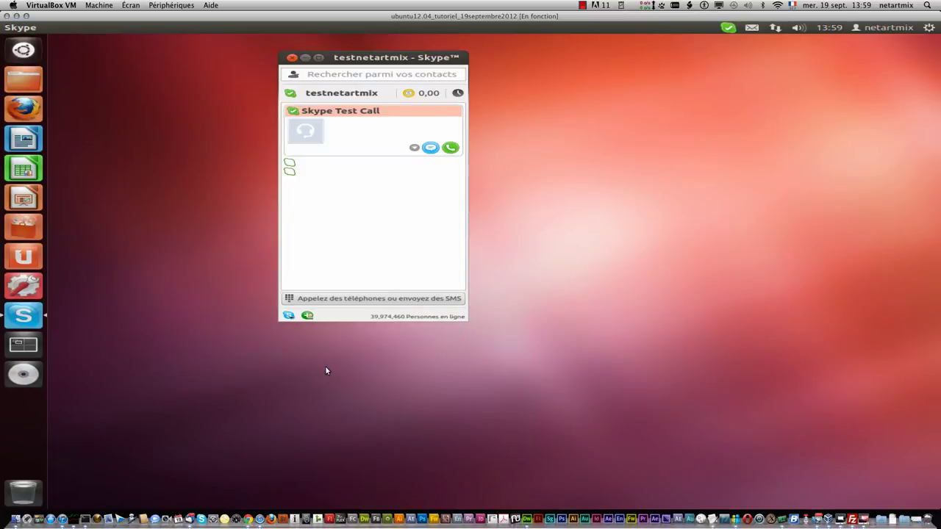
{"action": "left_click", "coordinate": [450, 147]}
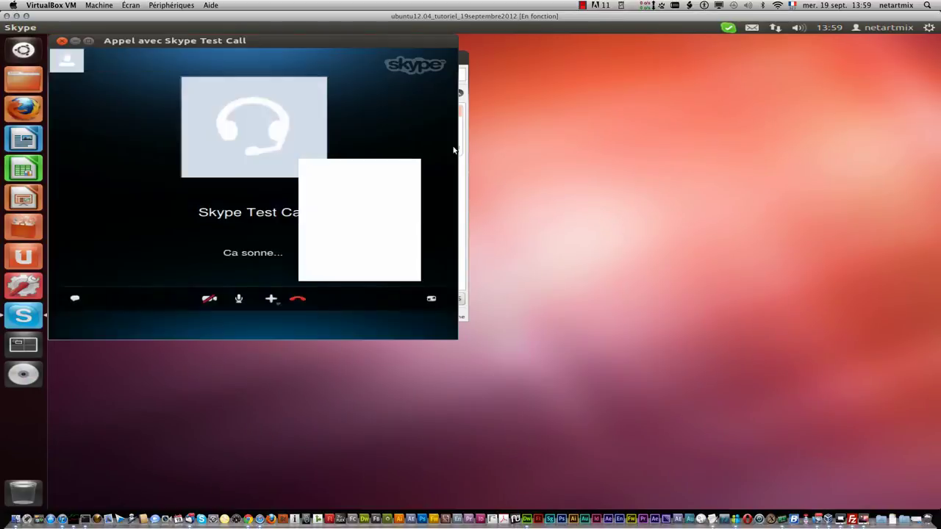
{"action": "left_click", "coordinate": [272, 329]}
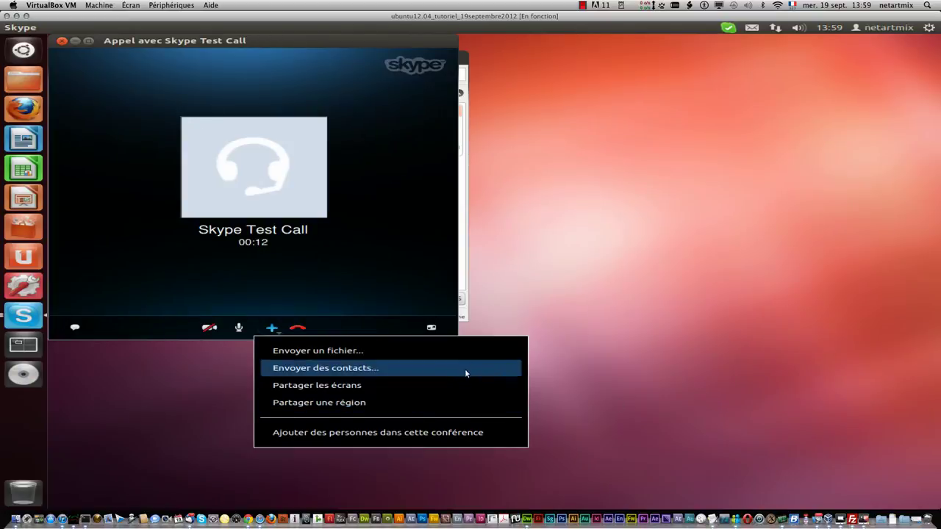
{"action": "left_click", "coordinate": [331, 319]}
Step: Switch the test call to full screen and back, and hang up, closing the call window
{"action": "left_click", "coordinate": [431, 327]}
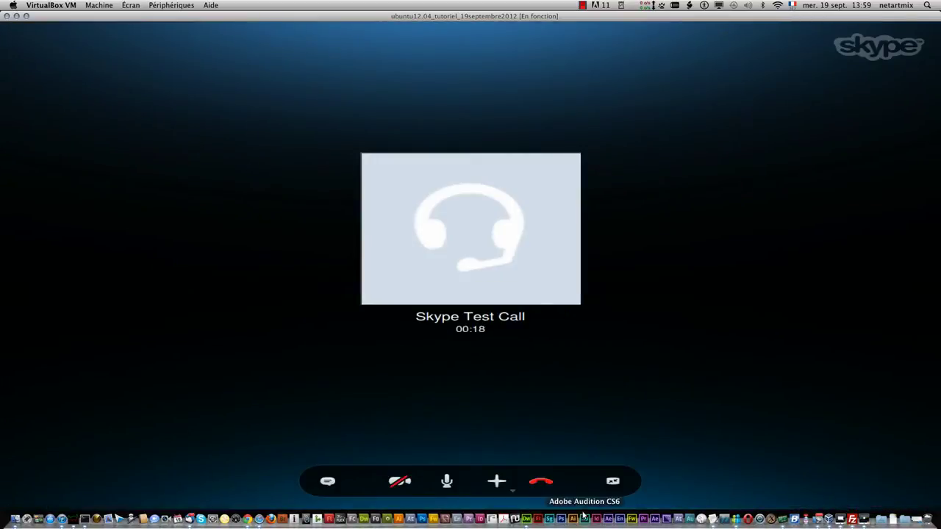
{"action": "left_click", "coordinate": [613, 481]}
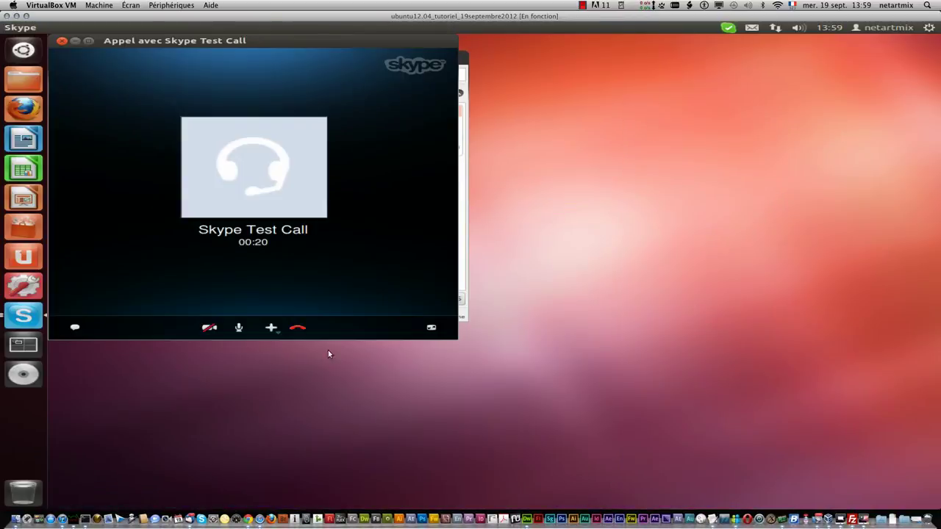
{"action": "left_click", "coordinate": [296, 328]}
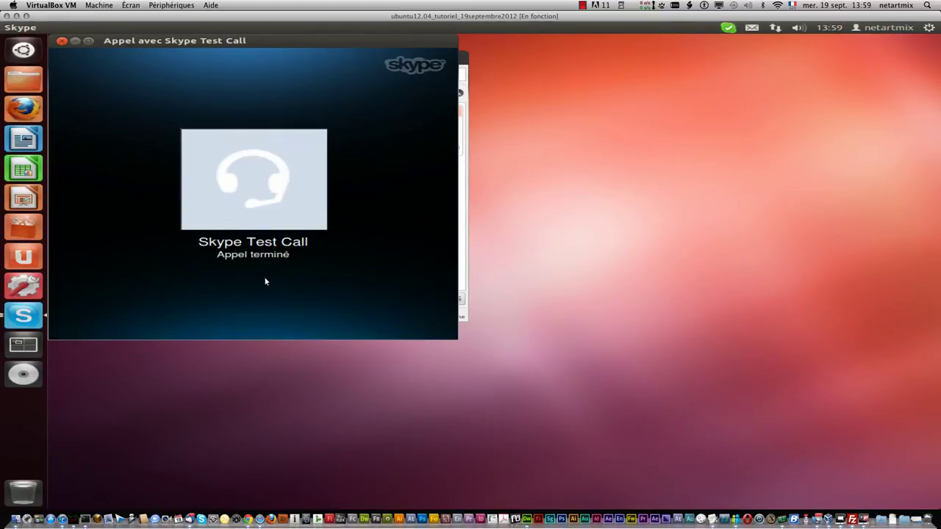
{"action": "left_click", "coordinate": [64, 41]}
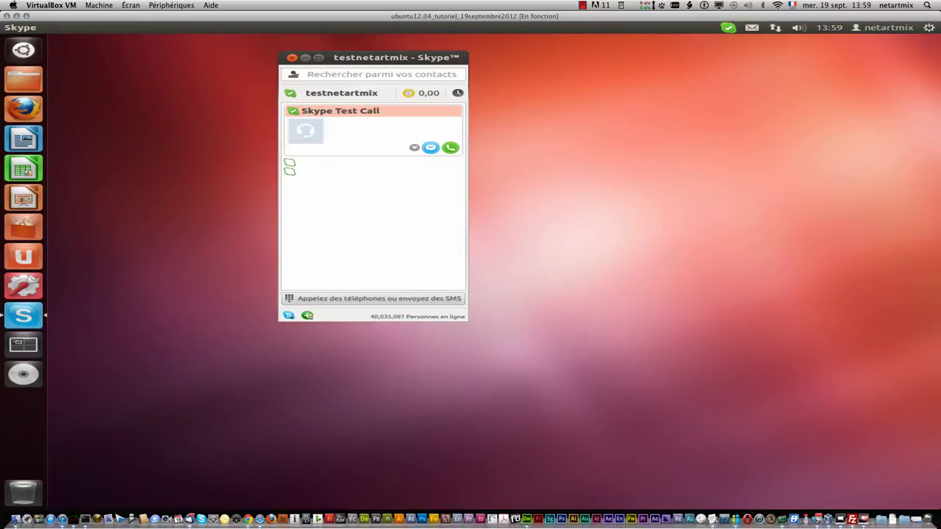
Step: Expand the account's profile area and enter "ffhfghfghfh" as the mood message
{"action": "left_click", "coordinate": [357, 94]}
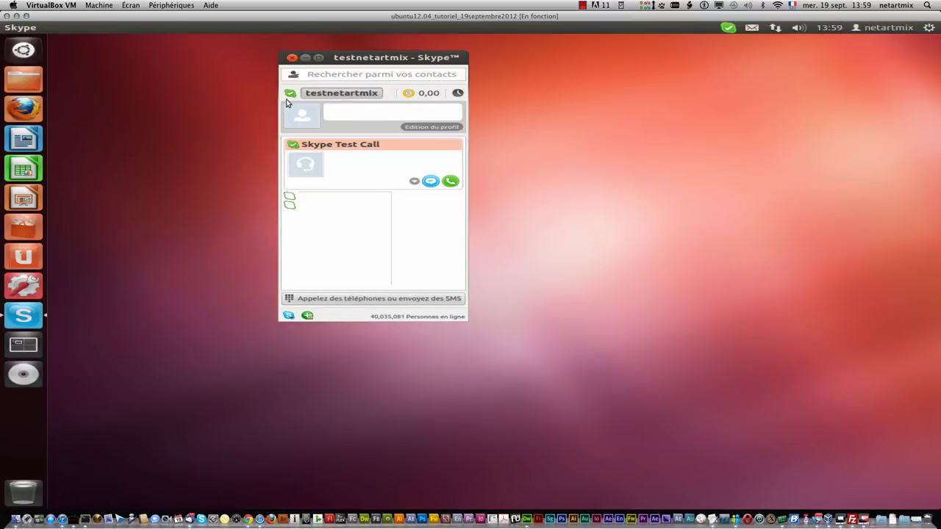
{"action": "left_click", "coordinate": [356, 116]}
{"action": "type", "text": "ffhfghfghfh"}
Step: Set the account's avatar to the Beach Skype.png image
{"action": "left_click", "coordinate": [302, 117]}
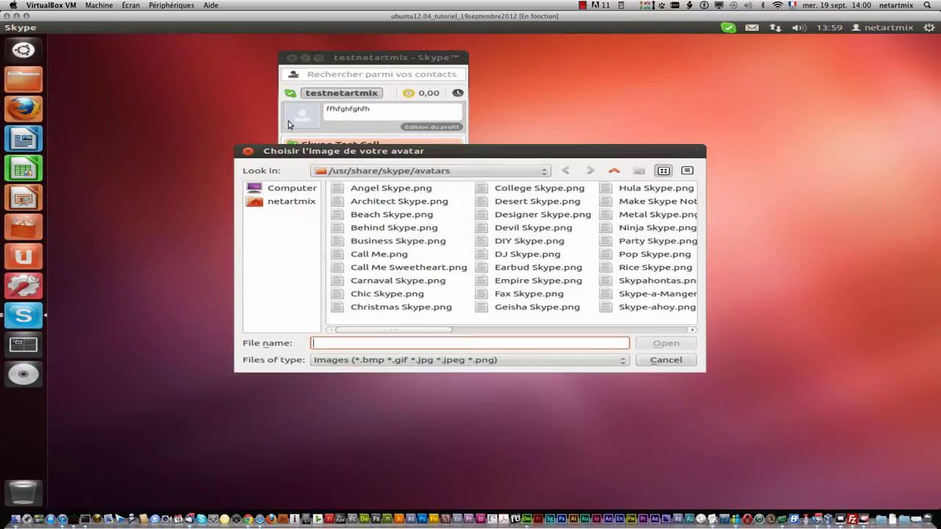
{"action": "left_click", "coordinate": [389, 214]}
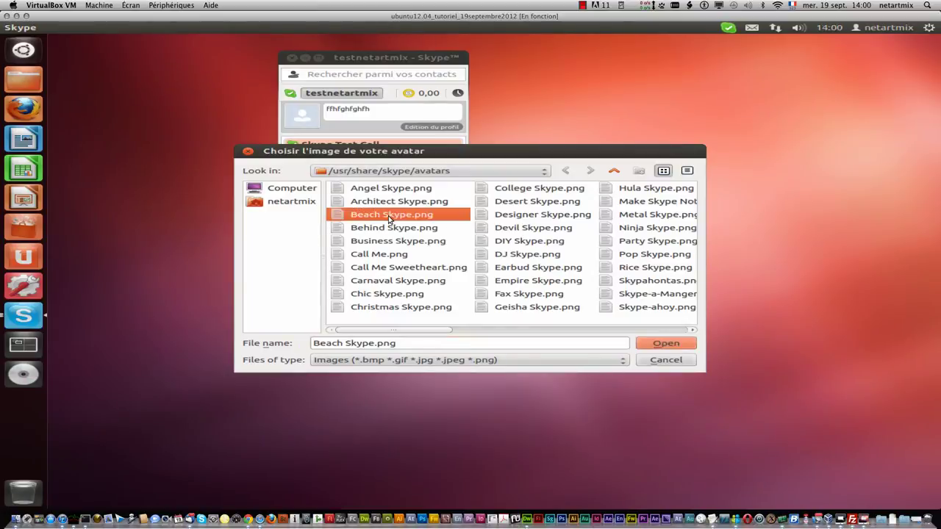
{"action": "left_click", "coordinate": [655, 343]}
Step: Change the account's avatar to the DJ Skype.png image
{"action": "left_click", "coordinate": [302, 116]}
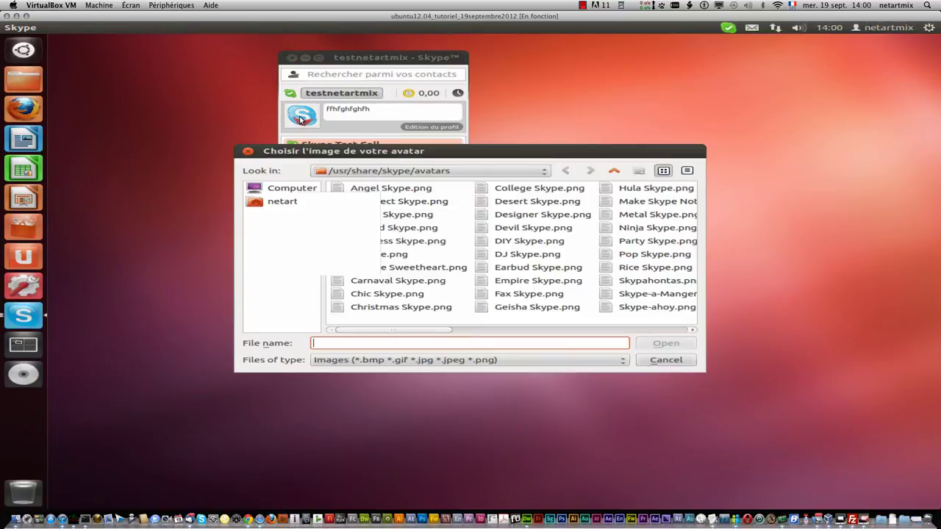
{"action": "left_click", "coordinate": [544, 254]}
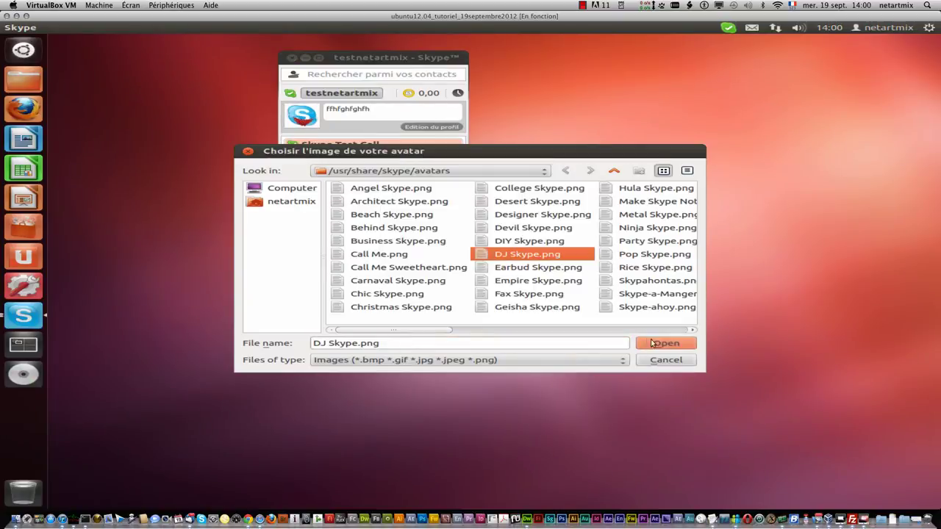
{"action": "left_click", "coordinate": [659, 343]}
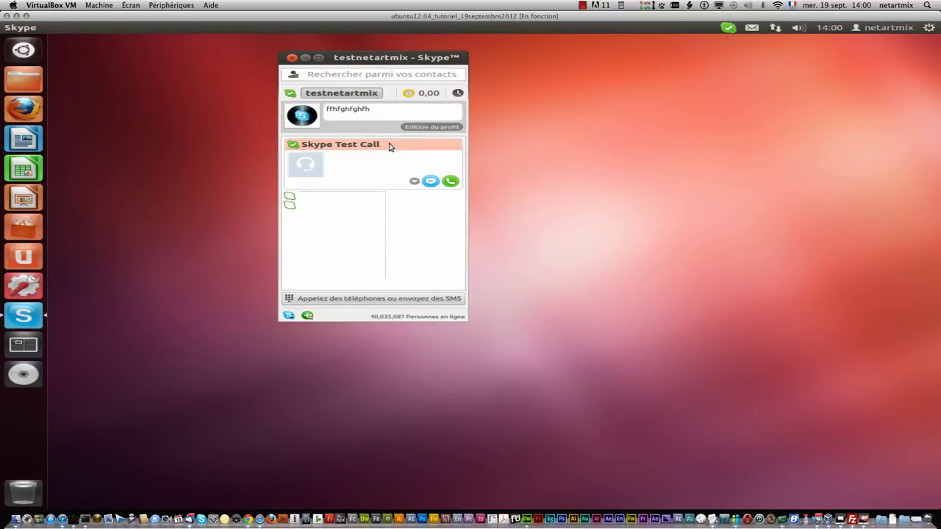
Step: View the available online statuses without changing the current one, and try a contact search for "fgdfgdfgdfg", clearing it again
{"action": "left_click", "coordinate": [290, 93]}
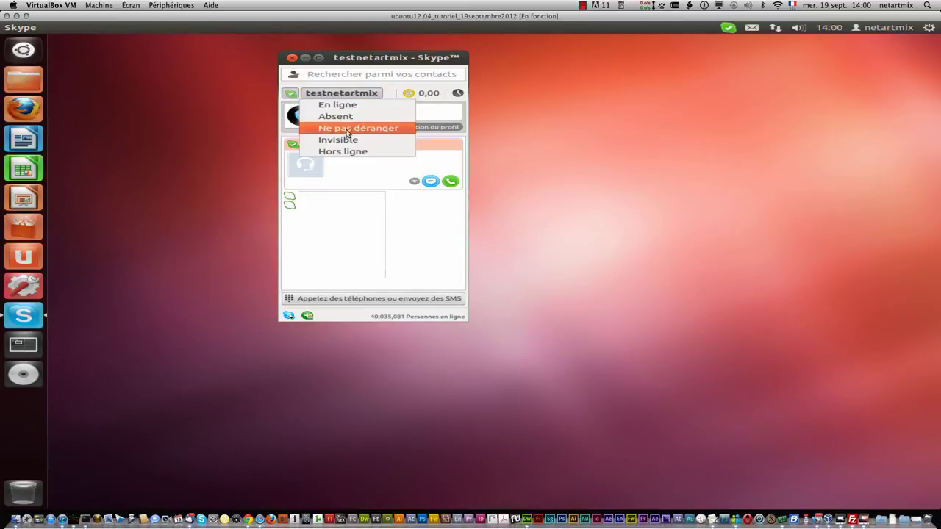
{"action": "left_click", "coordinate": [472, 155]}
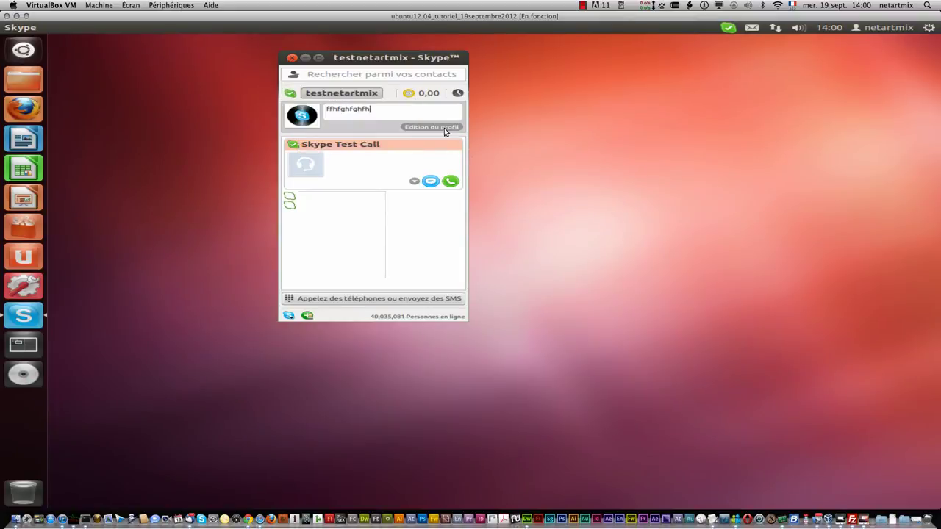
{"action": "left_click", "coordinate": [392, 75]}
{"action": "type", "text": "fgdfgdfgdfg"}
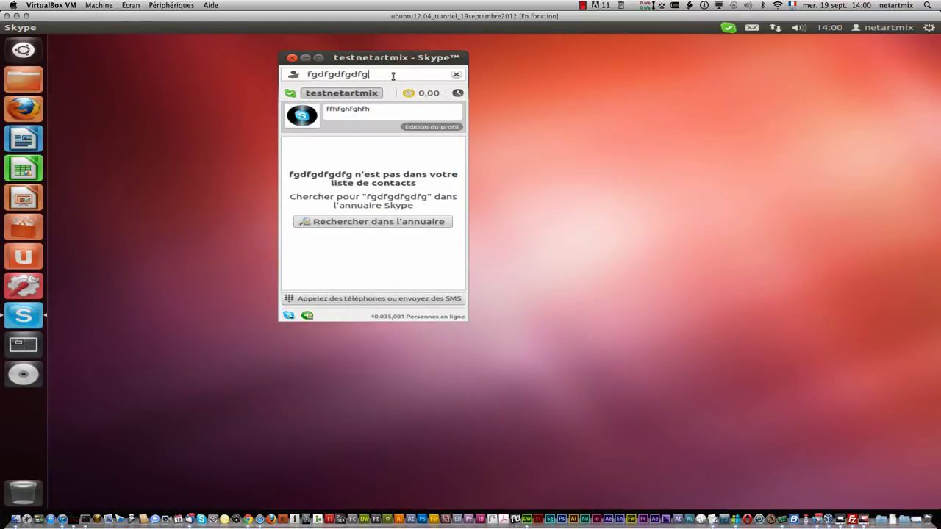
{"action": "left_click_drag", "start_coordinate": [393, 75], "coordinate": [303, 75]}
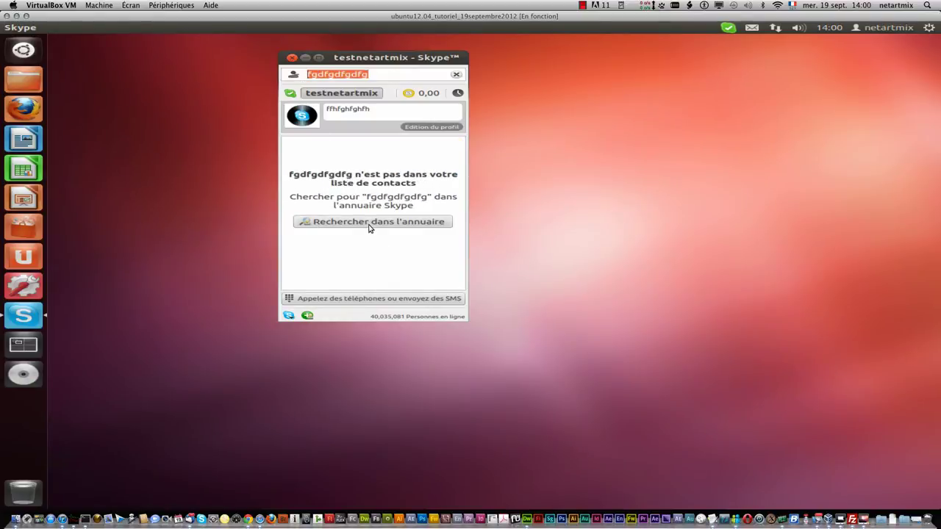
{"action": "key", "text": "BackSpace"}
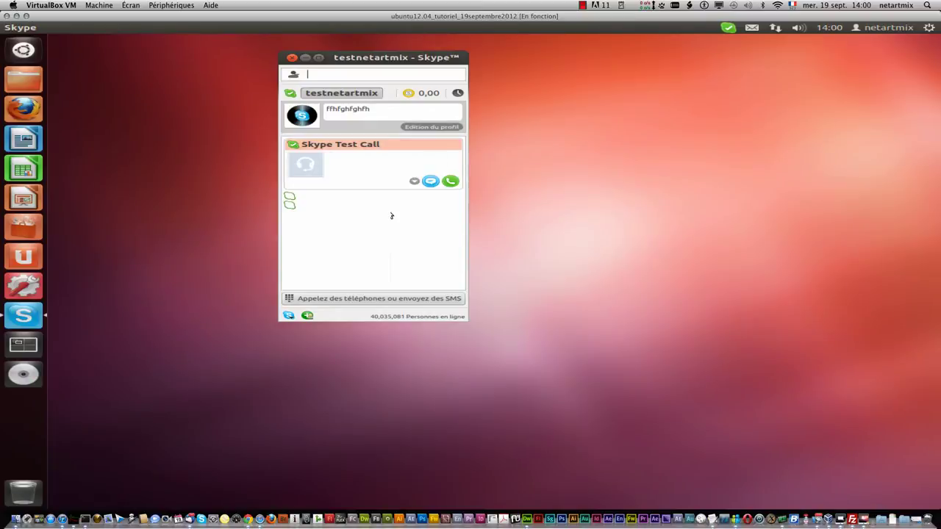
Step: View the contact options for Skype Test Call, from starting a call to blocking the user, without choosing any
{"action": "left_click", "coordinate": [414, 181]}
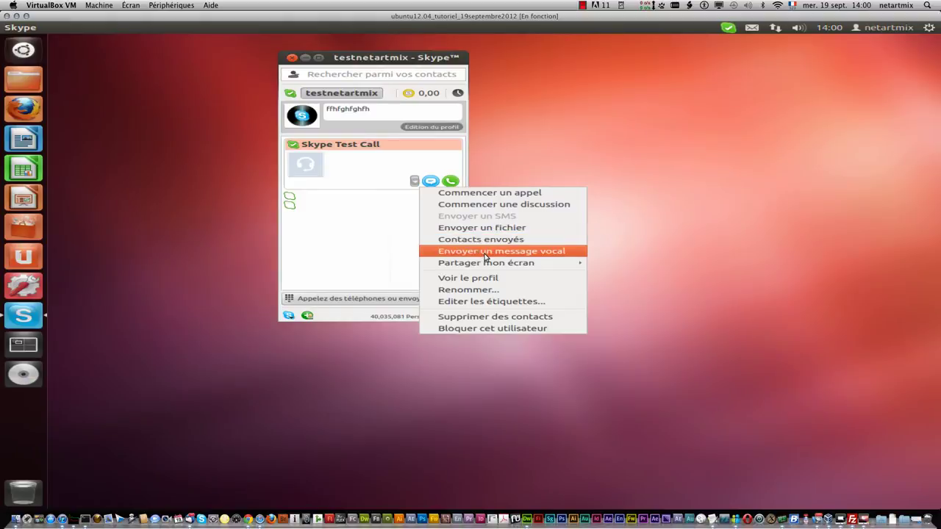
{"action": "mouse_move", "coordinate": [498, 264]}
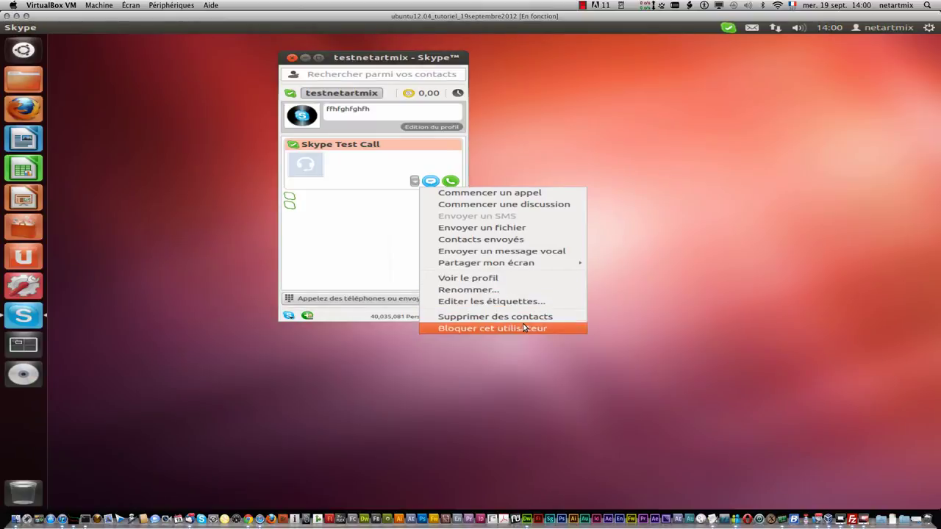
{"action": "left_click", "coordinate": [397, 169]}
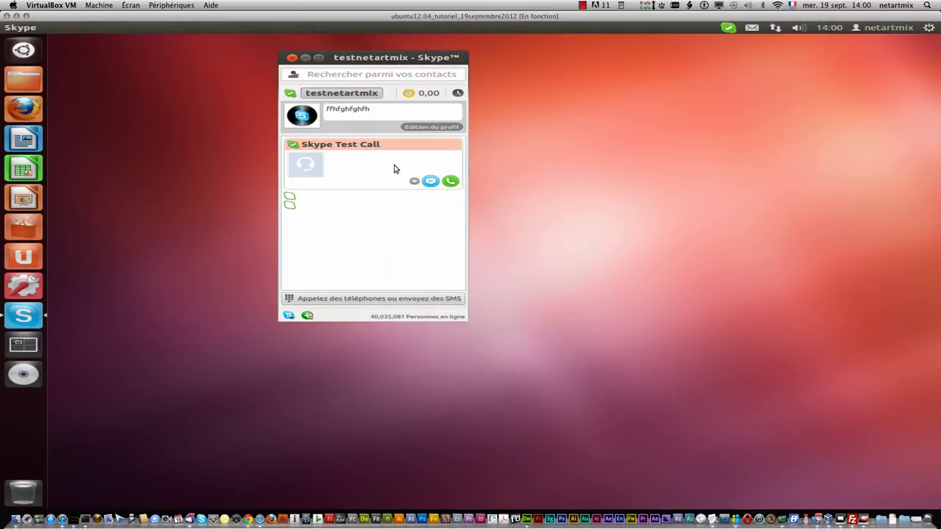
Step: Open the Skype Test Call chat, view its telephone dialer, and close the dialer and the chat window
{"action": "left_click", "coordinate": [430, 181]}
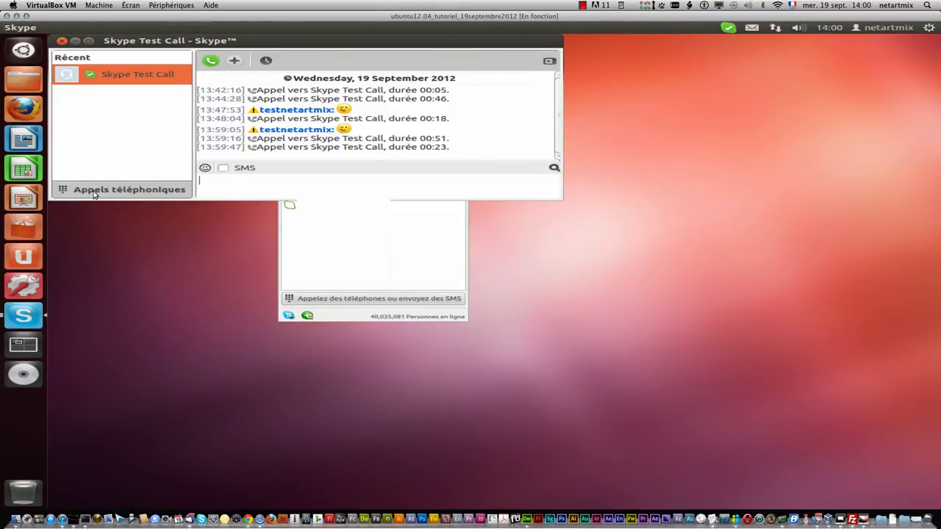
{"action": "left_click", "coordinate": [93, 190]}
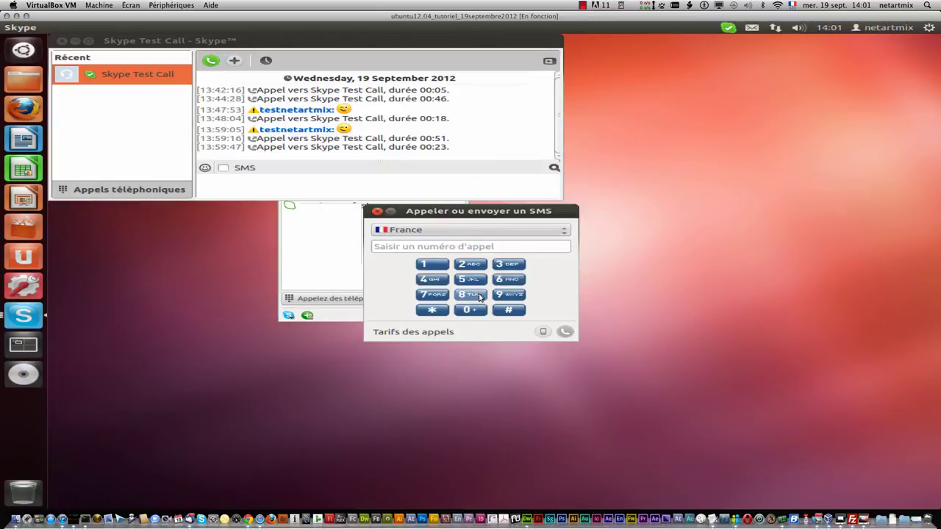
{"action": "left_click", "coordinate": [377, 213]}
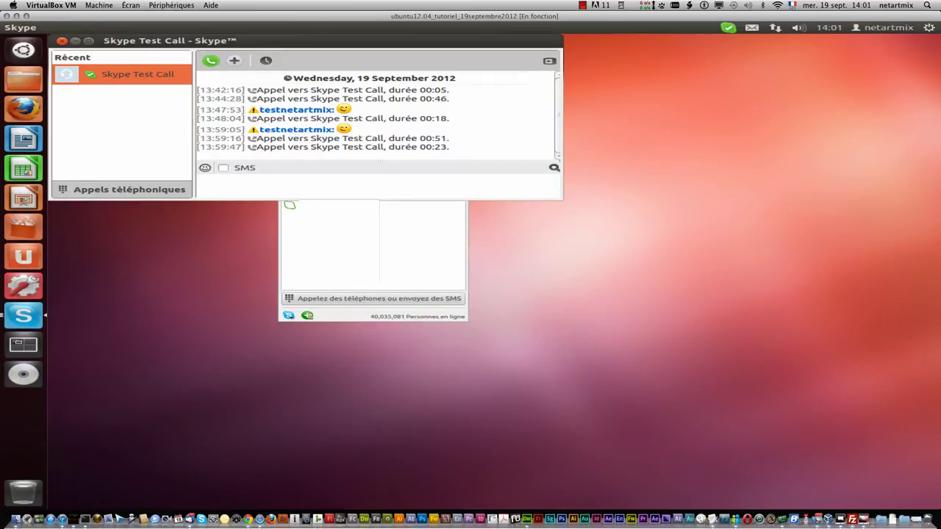
{"action": "left_click", "coordinate": [61, 42]}
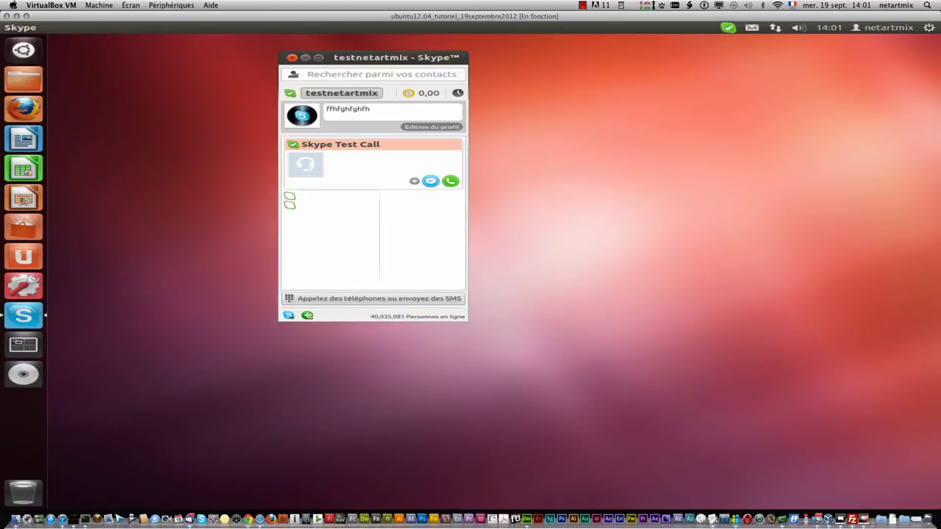
Step: View the account's Skype credit, number and voicemail options, and briefly start a Skype Test Call, closing its window
{"action": "left_click", "coordinate": [423, 95]}
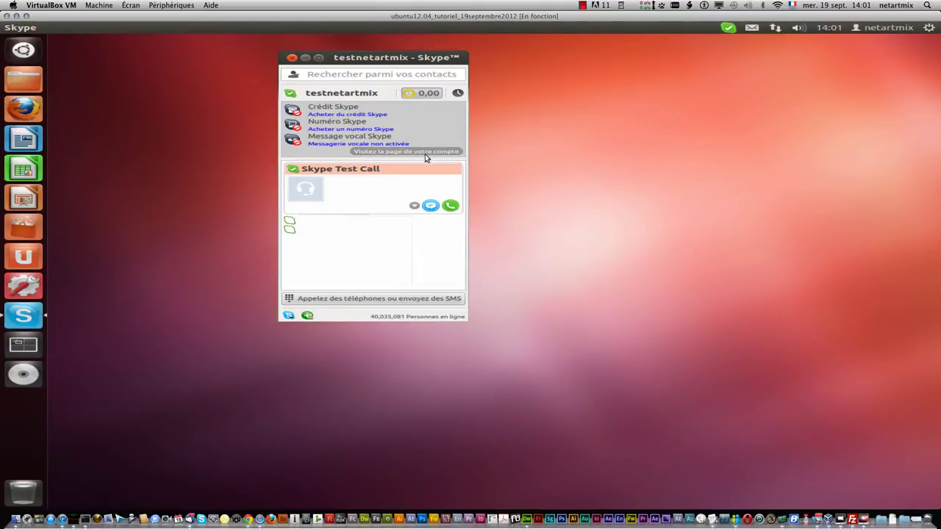
{"action": "left_click", "coordinate": [432, 96]}
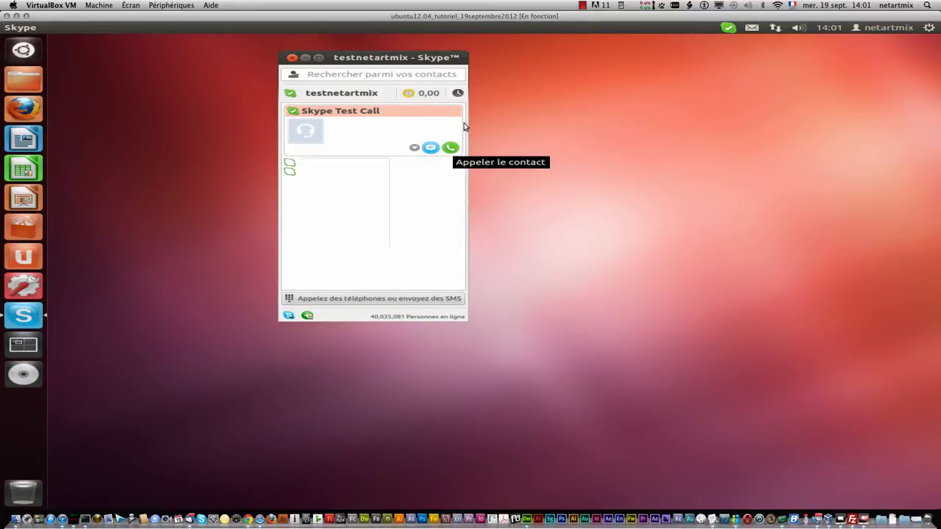
{"action": "left_click", "coordinate": [450, 149]}
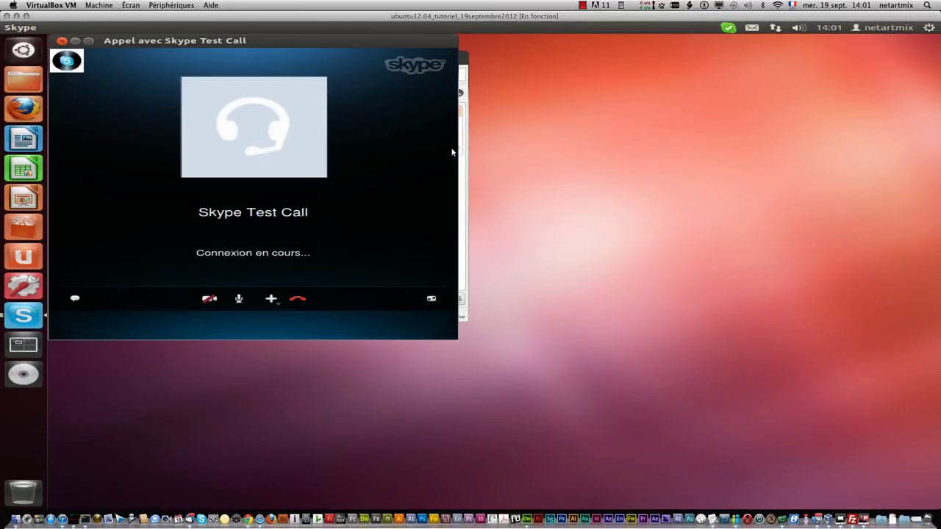
{"action": "left_click", "coordinate": [61, 41]}
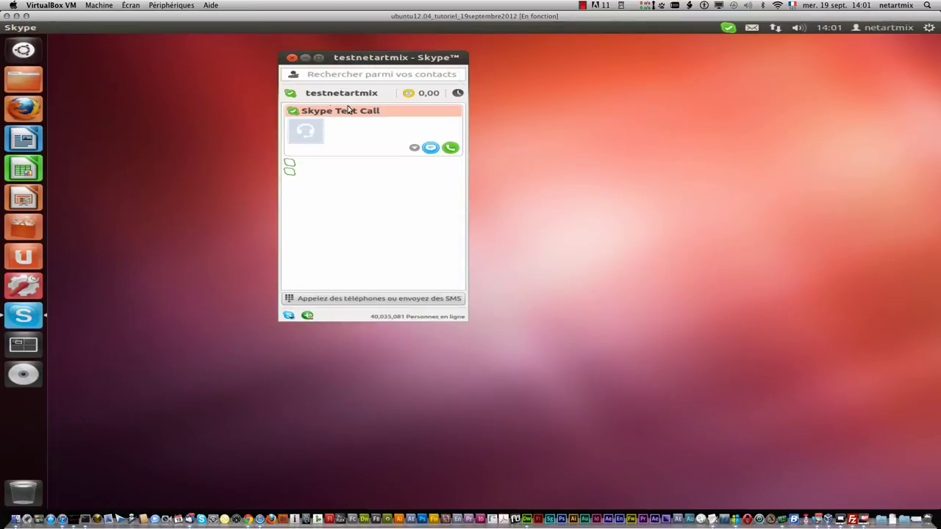
Step: View the conversation history and return to the contacts with the Skype credit options expanded
{"action": "left_click", "coordinate": [457, 93]}
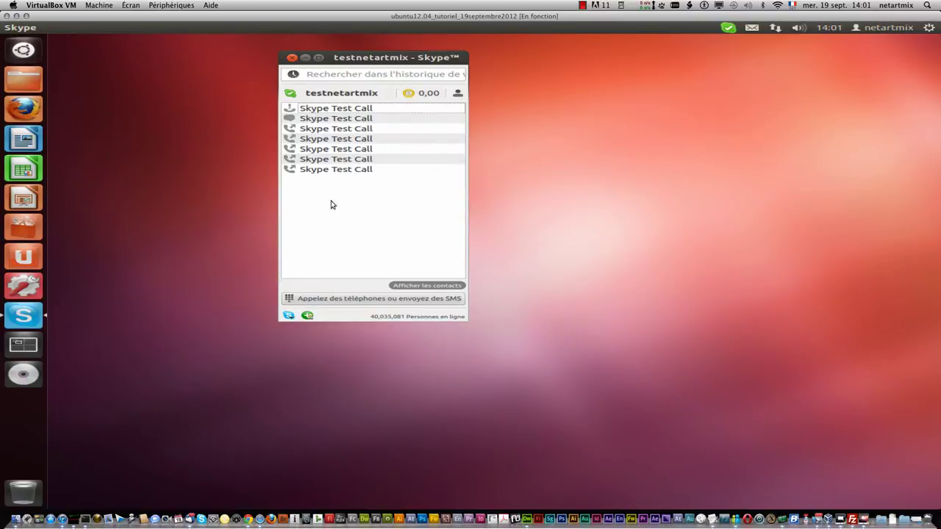
{"action": "left_click", "coordinate": [429, 97]}
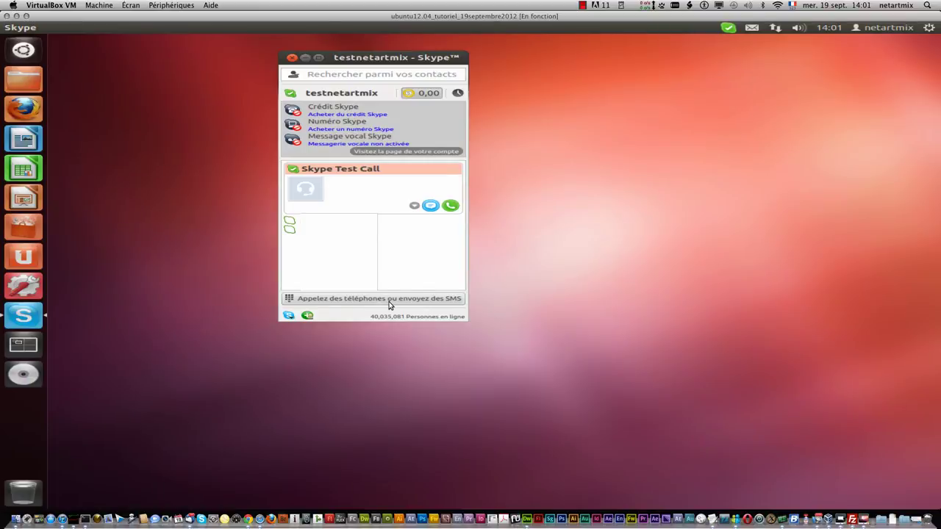
Step: Open the dialer for calling phones or sending SMS and view its country list, keeping France selected
{"action": "left_click", "coordinate": [343, 306]}
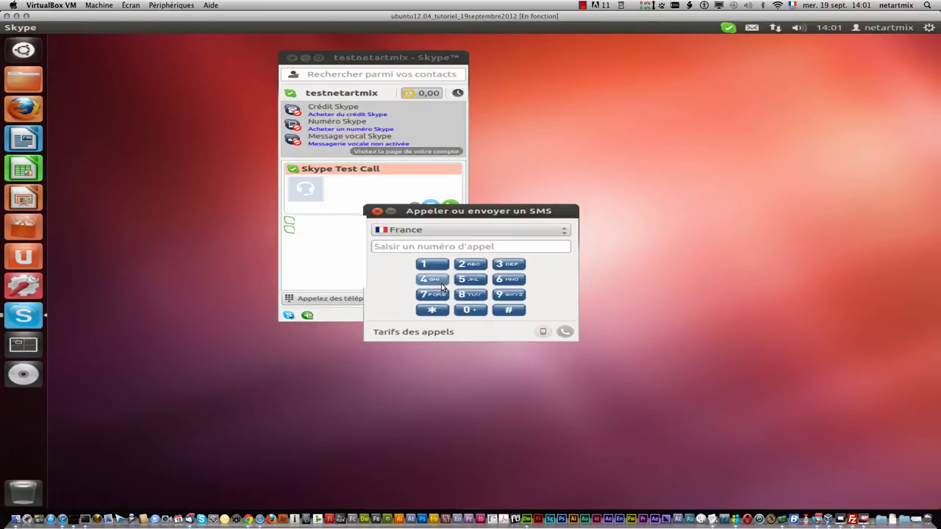
{"action": "left_click", "coordinate": [412, 231]}
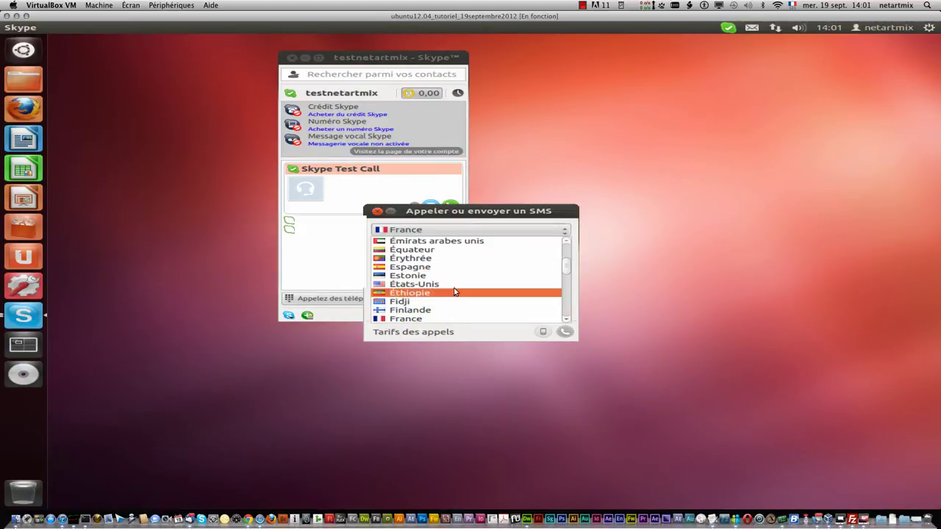
{"action": "left_click", "coordinate": [376, 215]}
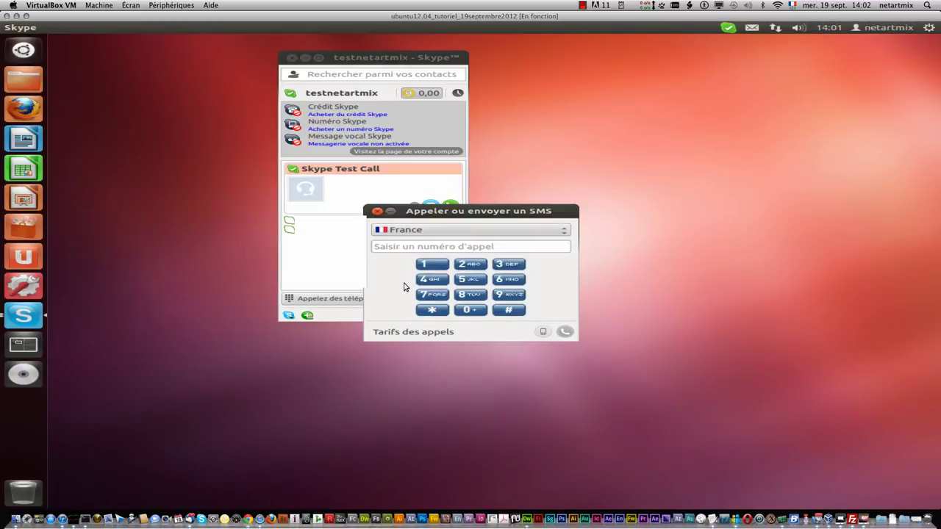
Step: Open the call rates page in Firefox from the dialer, move the browser window aside, and close the dialer
{"action": "left_click", "coordinate": [414, 332]}
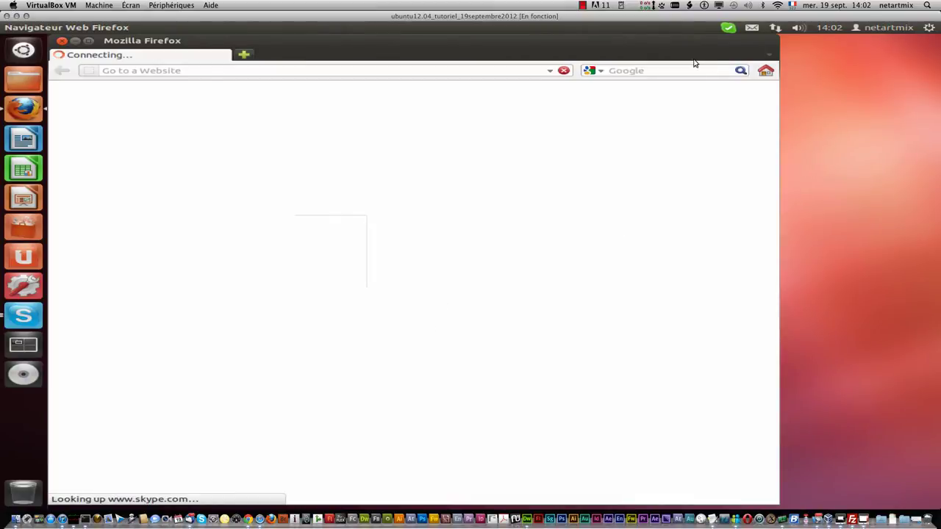
{"action": "left_click_drag", "start_coordinate": [93, 54], "coordinate": [731, 100]}
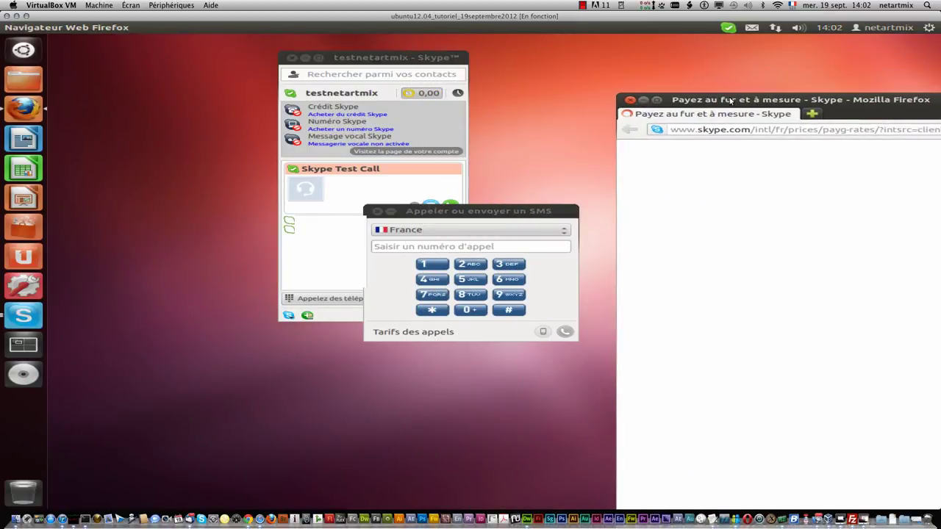
{"action": "left_click", "coordinate": [542, 334]}
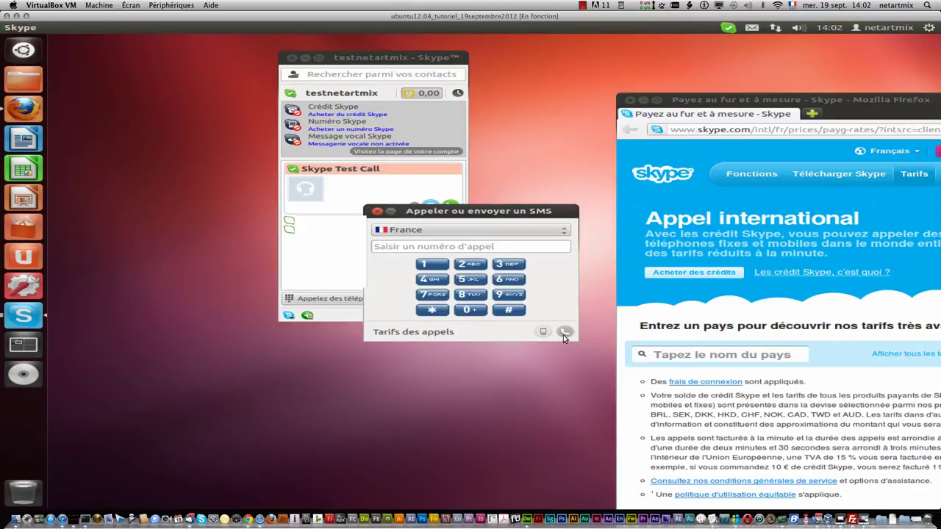
{"action": "left_click", "coordinate": [376, 213]}
Step: Bring the Firefox window fully into view and examine Skype's pay-as-you-go international call rates page
{"action": "double_click", "coordinate": [850, 102]}
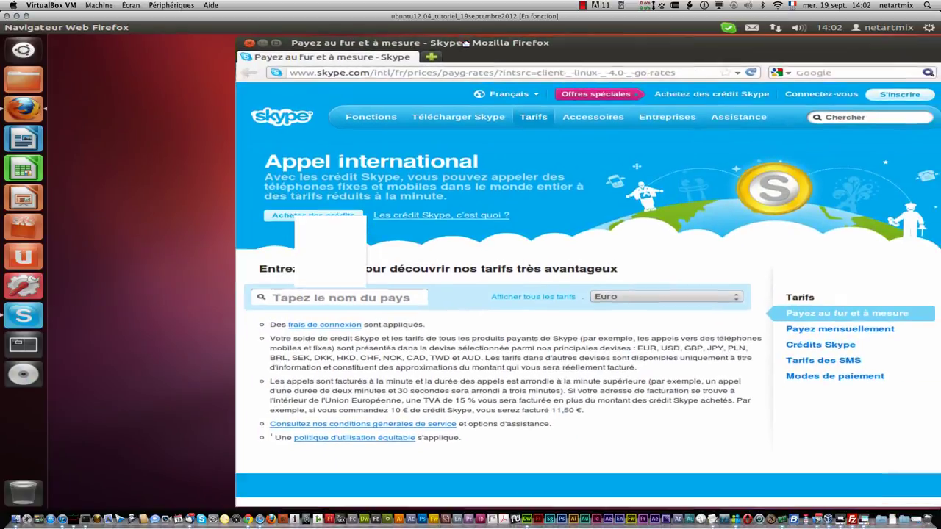
{"action": "left_click_drag", "start_coordinate": [465, 43], "coordinate": [363, 33]}
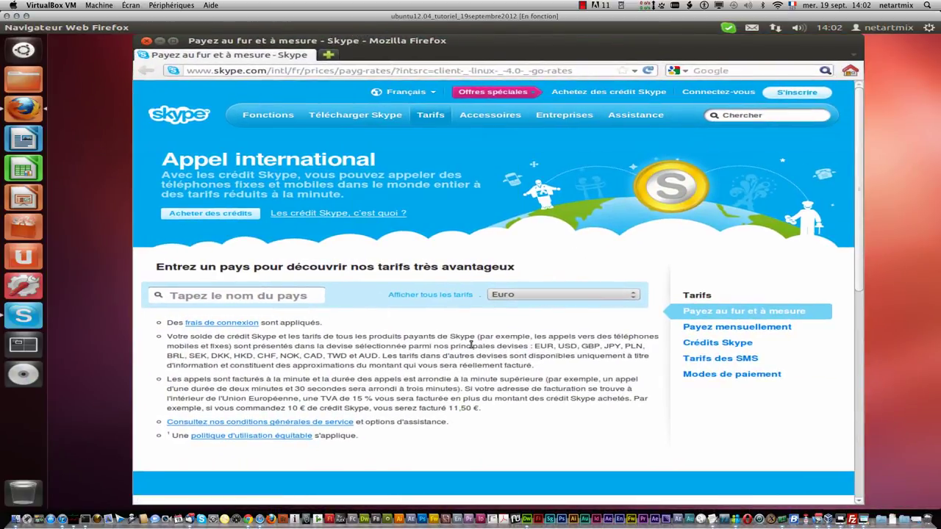
{"action": "scroll", "coordinate": [466, 338], "scroll_direction": "down", "scroll_amount": 1}
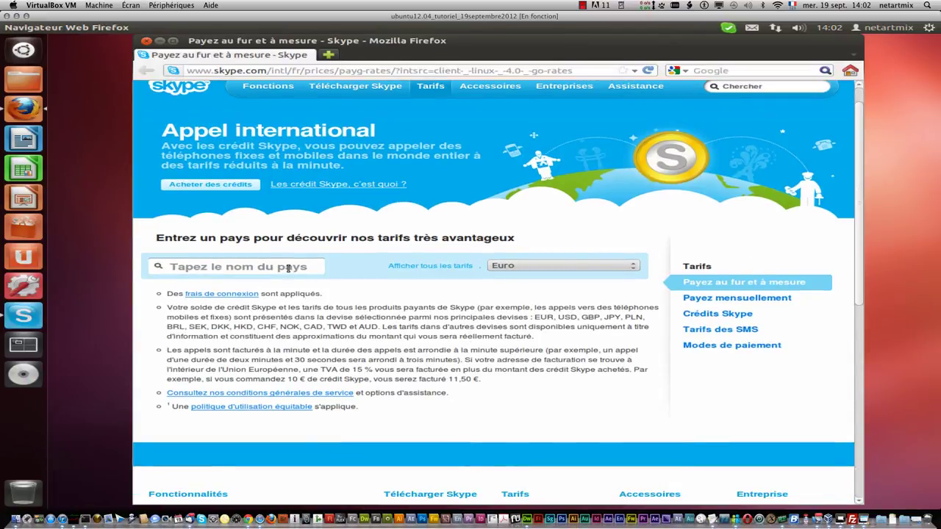
Step: Open the monthly payment rates page and examine the subscription plans for single countries, Europe and worldwide calling
{"action": "left_click", "coordinate": [728, 300]}
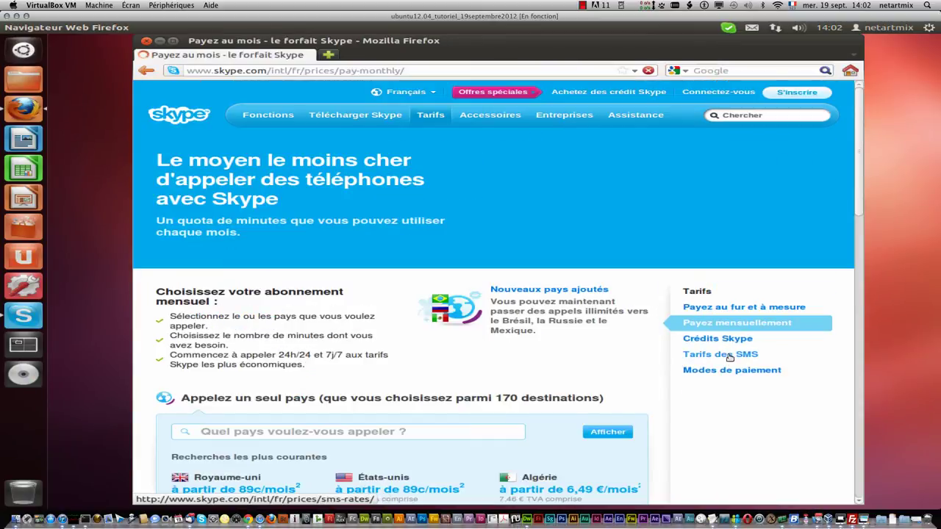
{"action": "scroll", "coordinate": [730, 358], "scroll_direction": "down", "scroll_amount": 5}
{"action": "scroll", "coordinate": [325, 361], "scroll_direction": "down", "scroll_amount": 1}
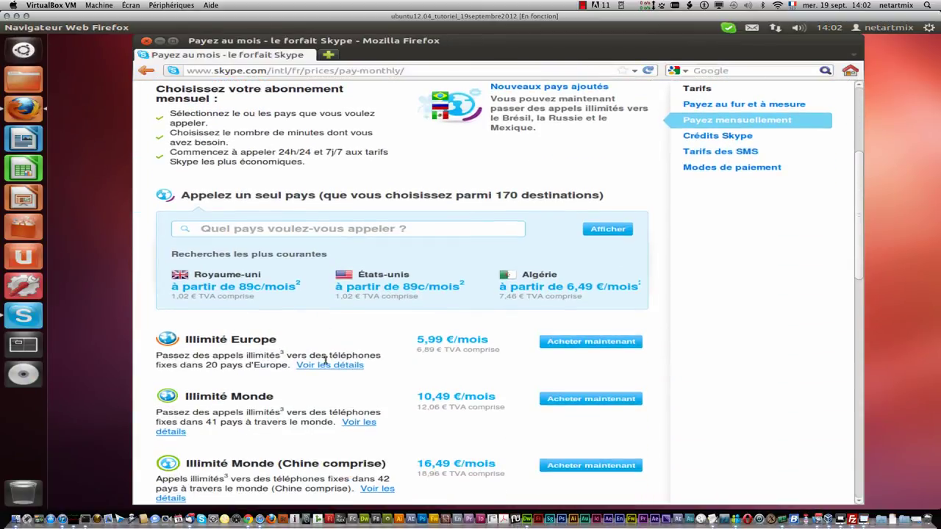
{"action": "scroll", "coordinate": [398, 332], "scroll_direction": "down", "scroll_amount": 3}
{"action": "scroll", "coordinate": [307, 227], "scroll_direction": "up", "scroll_amount": 4}
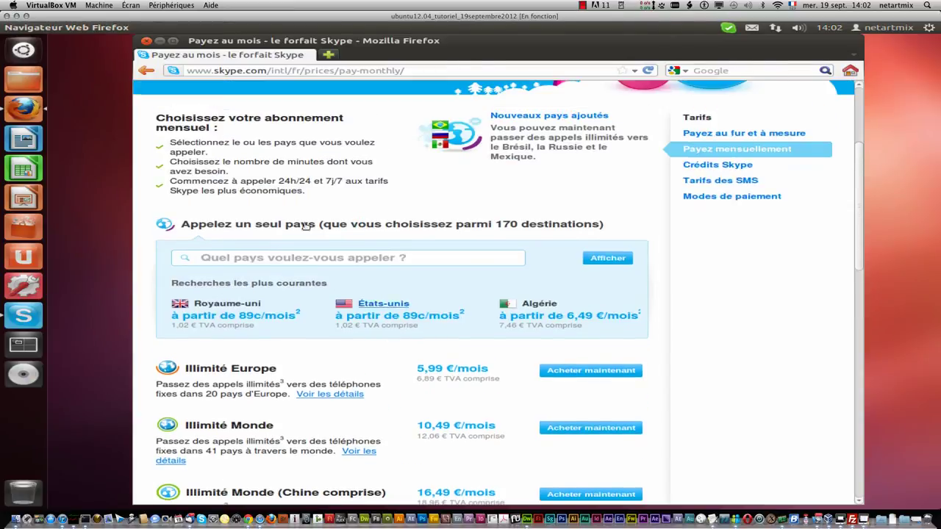
Step: Close the Firefox window with the rates page, view Skype's recent discussions and open the Skype Options
{"action": "left_click", "coordinate": [146, 41]}
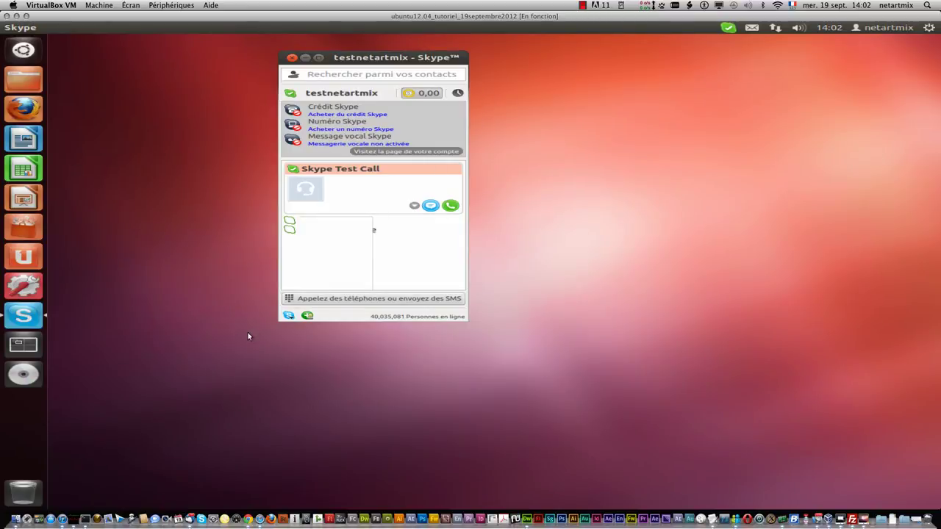
{"action": "left_click", "coordinate": [287, 318]}
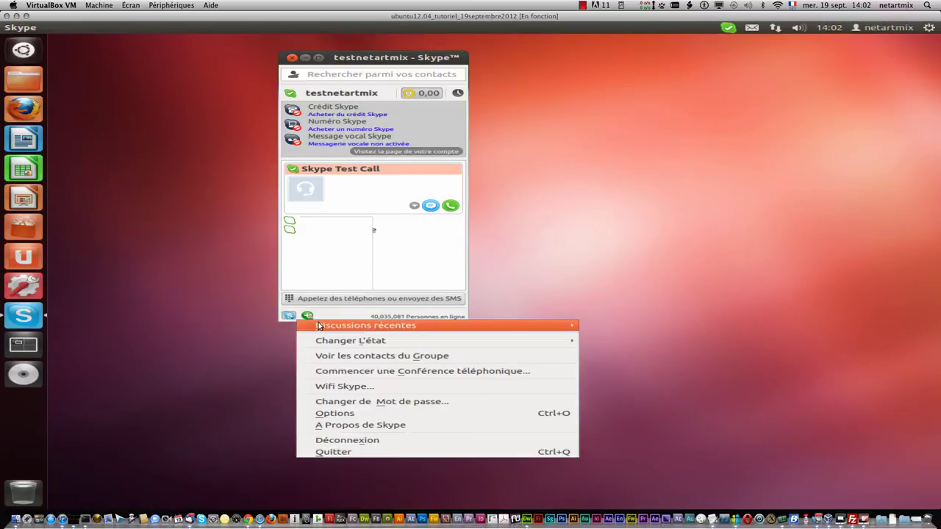
{"action": "mouse_move", "coordinate": [544, 325]}
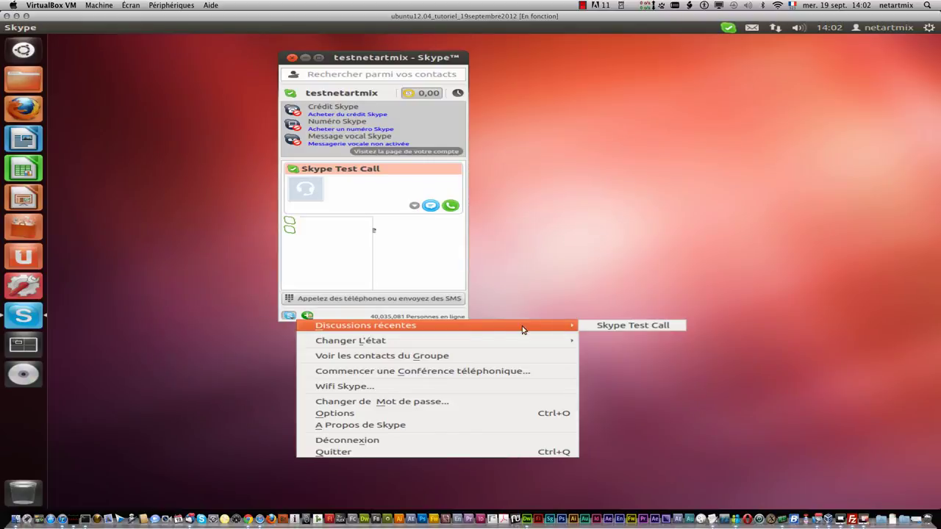
{"action": "mouse_move", "coordinate": [373, 346]}
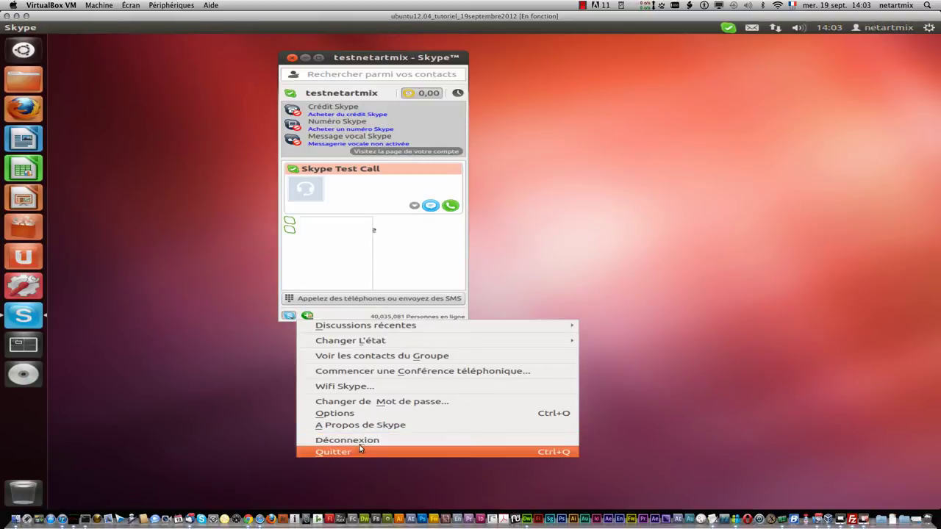
{"action": "left_click", "coordinate": [353, 414]}
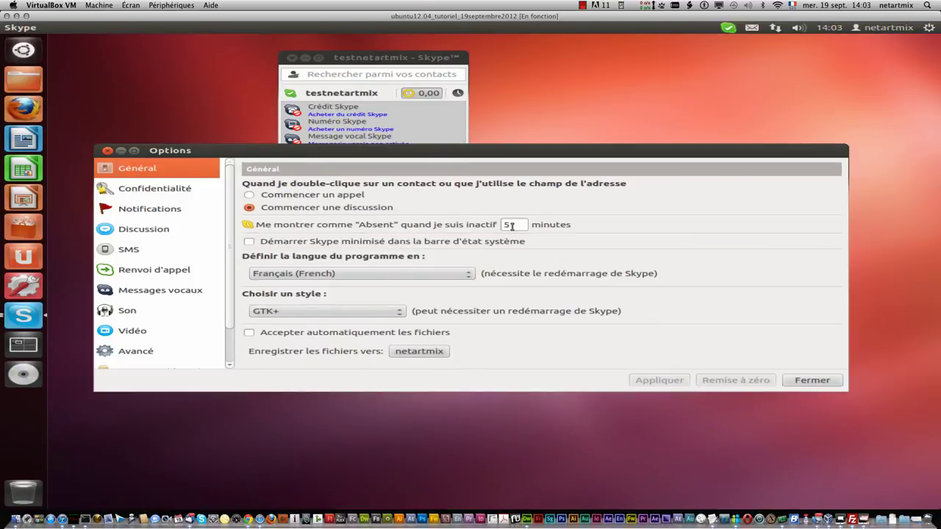
Step: Examine the general options, including the inactivity delay and the available display styles, and view the privacy settings
{"action": "left_click_drag", "start_coordinate": [513, 226], "coordinate": [502, 225]}
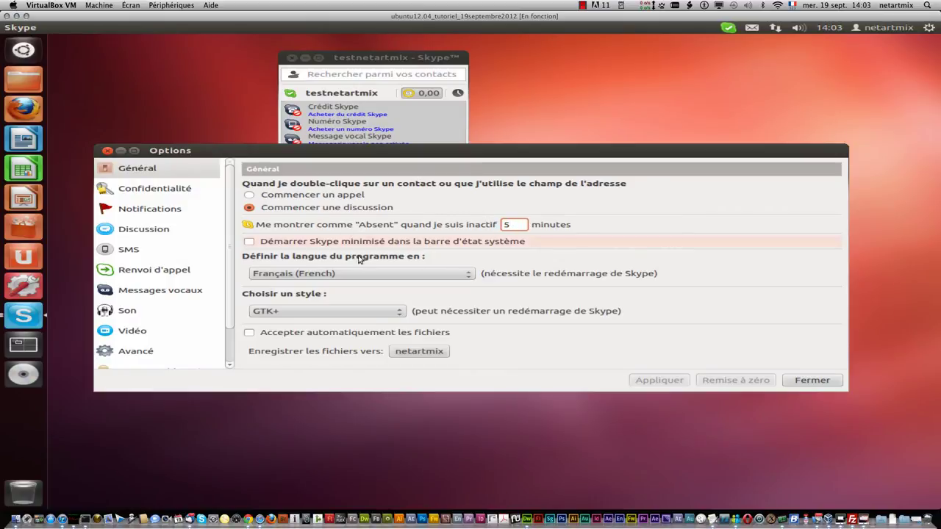
{"action": "left_click_drag", "start_coordinate": [507, 226], "coordinate": [485, 222]}
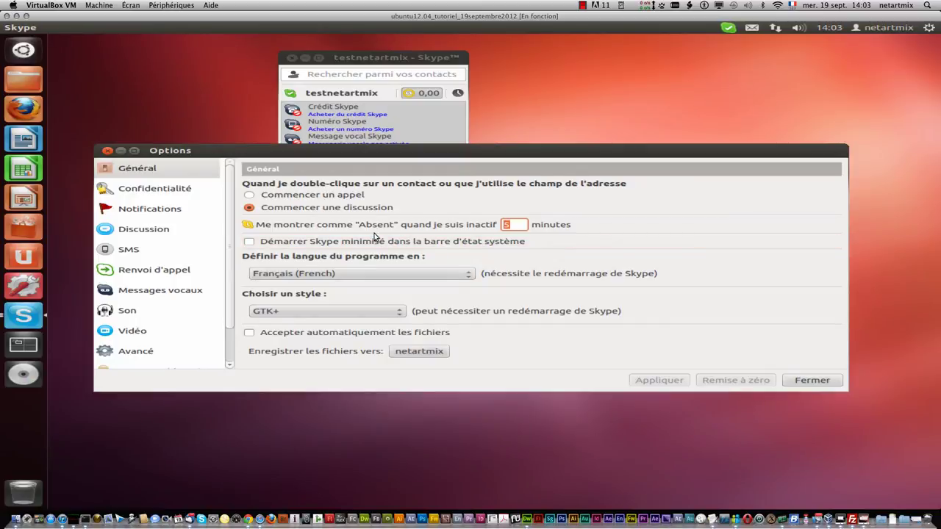
{"action": "left_click", "coordinate": [339, 313]}
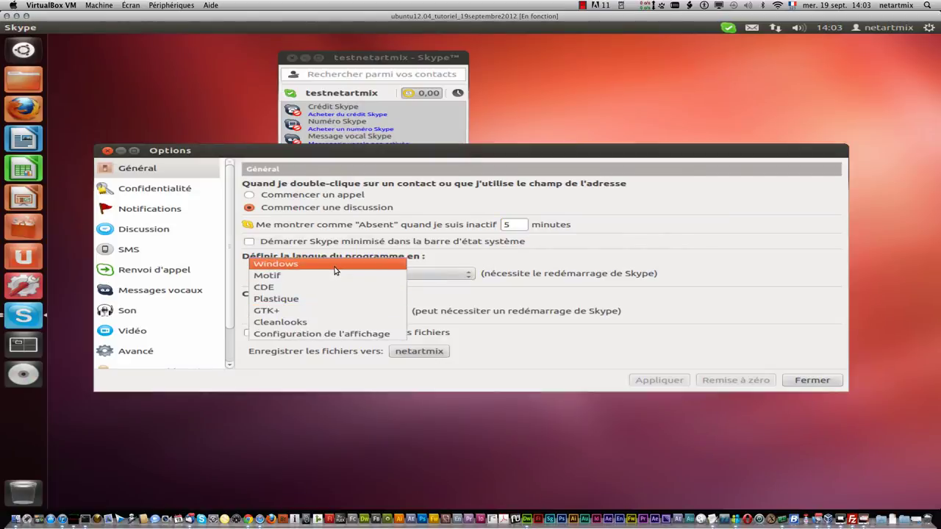
{"action": "left_click", "coordinate": [493, 342]}
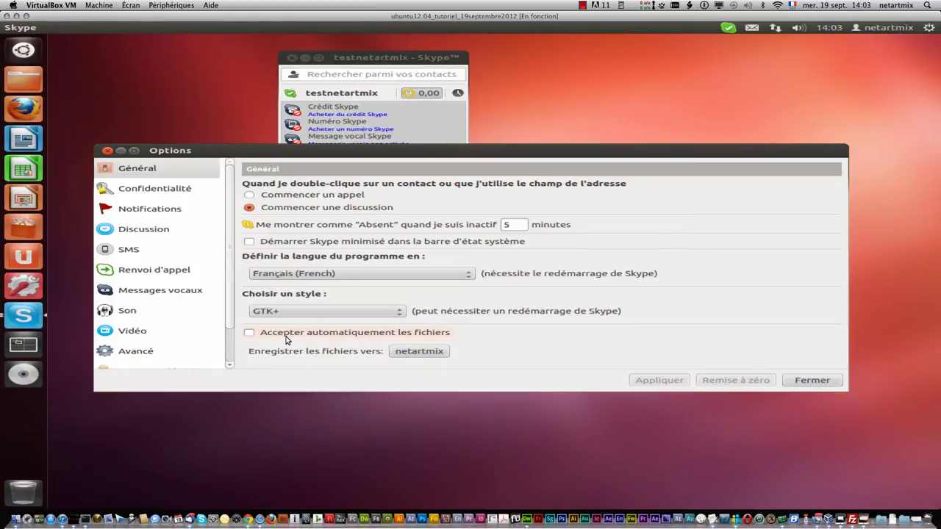
{"action": "left_click", "coordinate": [158, 188]}
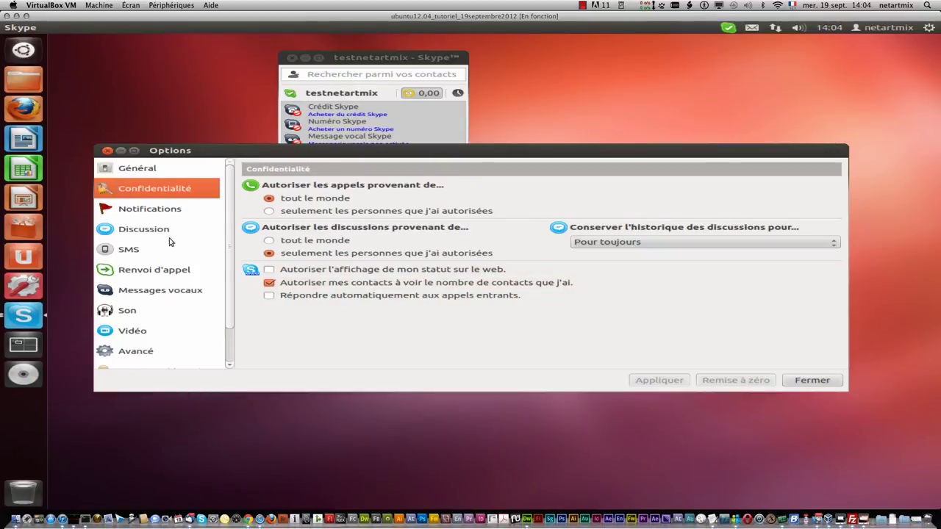
Step: Test the "Appel en cours de connexion" and "Appel entrant" notification events and dismiss the test call notification
{"action": "left_click", "coordinate": [162, 213]}
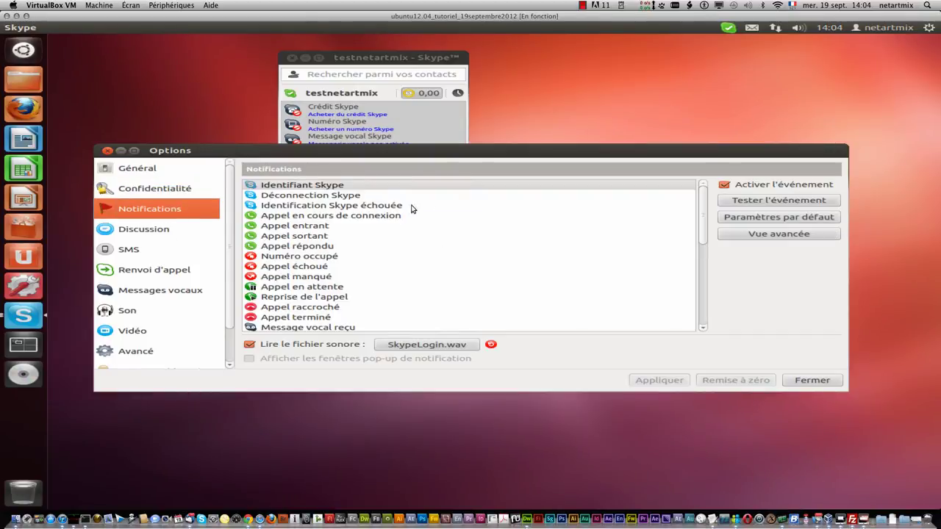
{"action": "left_click", "coordinate": [327, 217]}
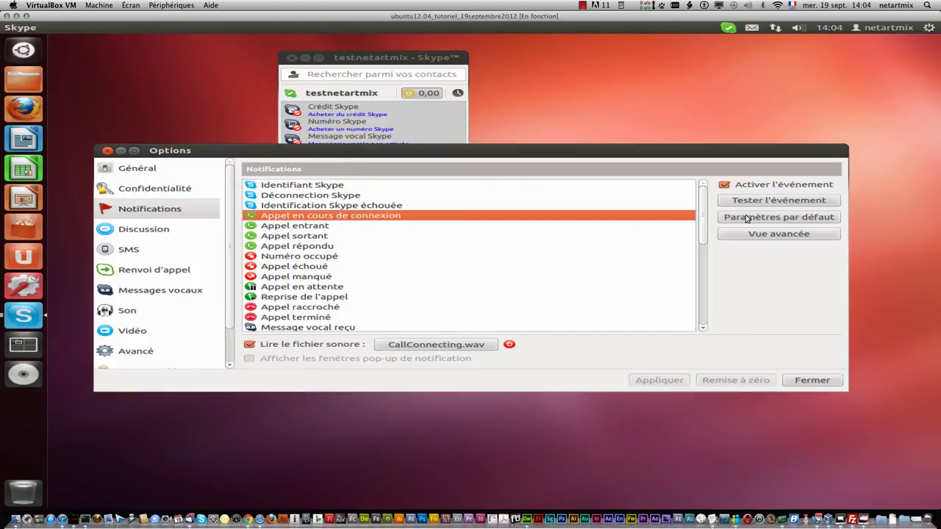
{"action": "left_click", "coordinate": [798, 202]}
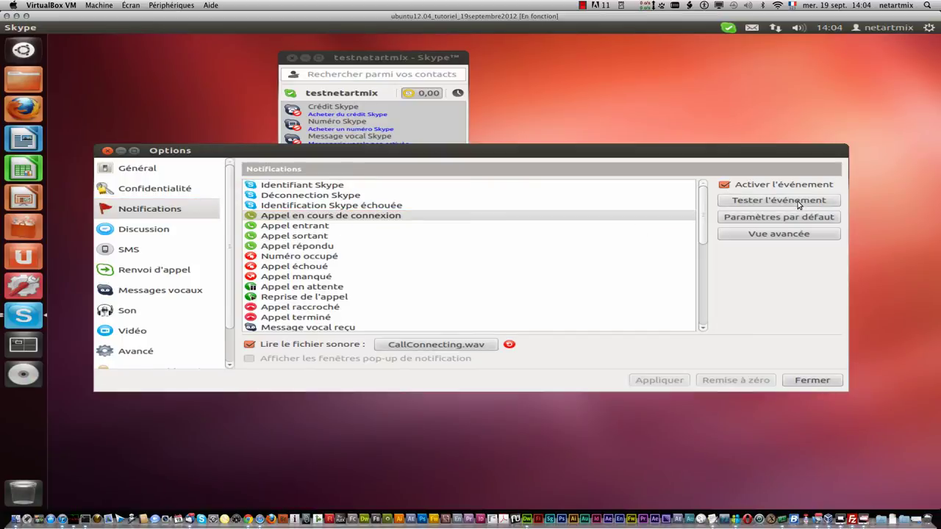
{"action": "left_click", "coordinate": [335, 228]}
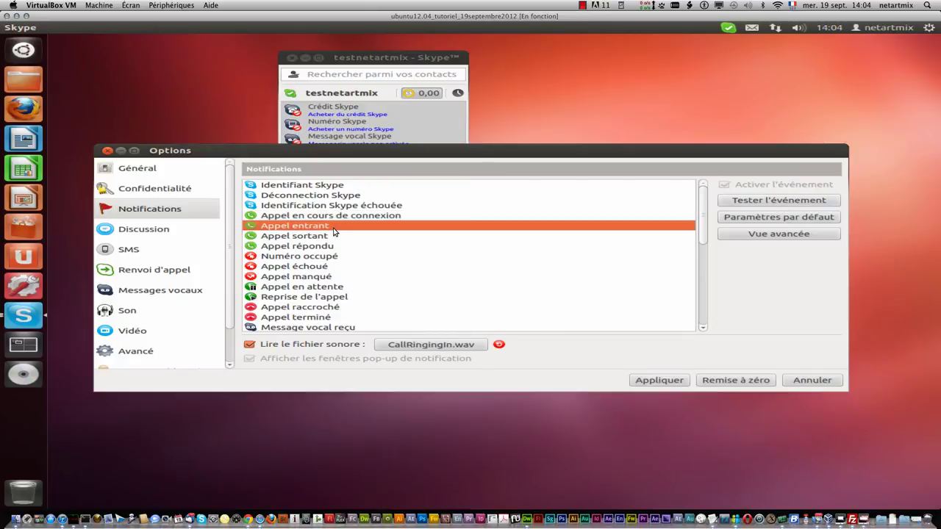
{"action": "left_click", "coordinate": [742, 200]}
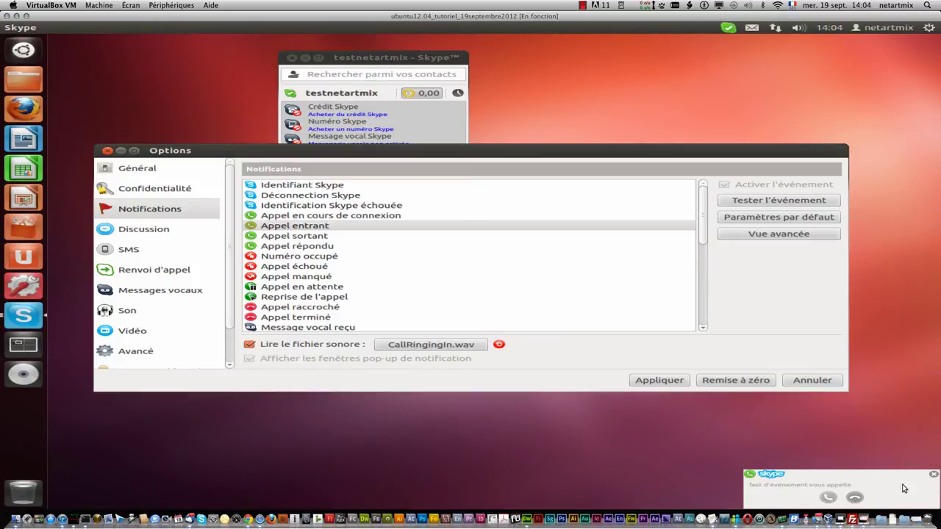
{"action": "left_click", "coordinate": [932, 474]}
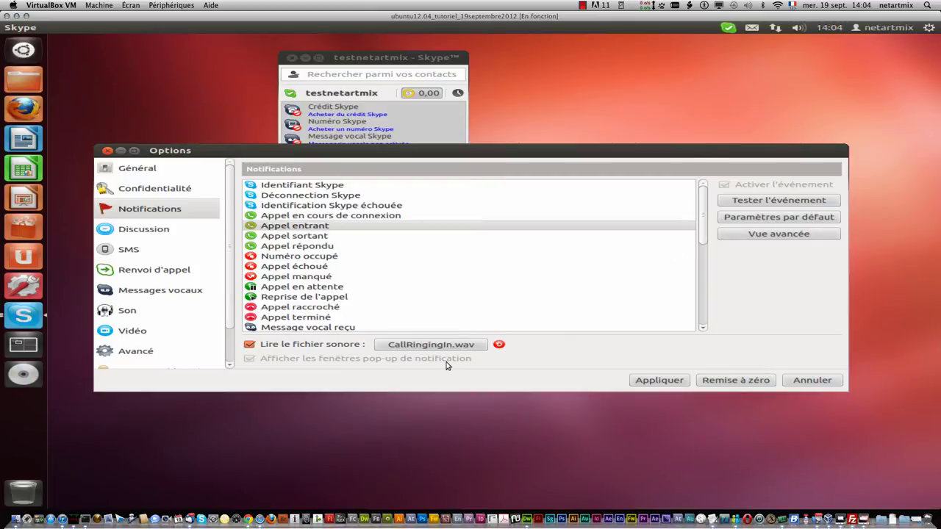
Step: Browse the sound files for the "Appel entrant" notification without choosing one, and show the advanced view of the notification settings
{"action": "left_click", "coordinate": [306, 288]}
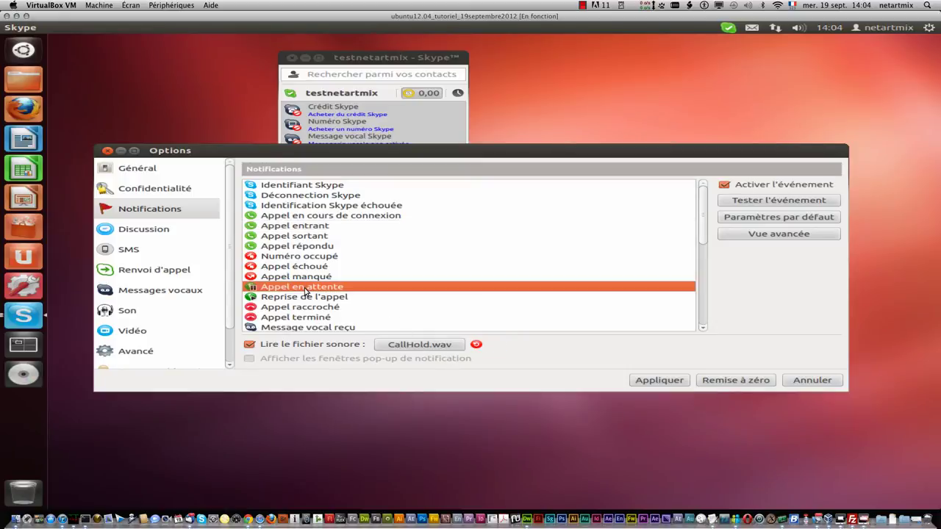
{"action": "left_click", "coordinate": [298, 247]}
{"action": "left_click", "coordinate": [302, 226]}
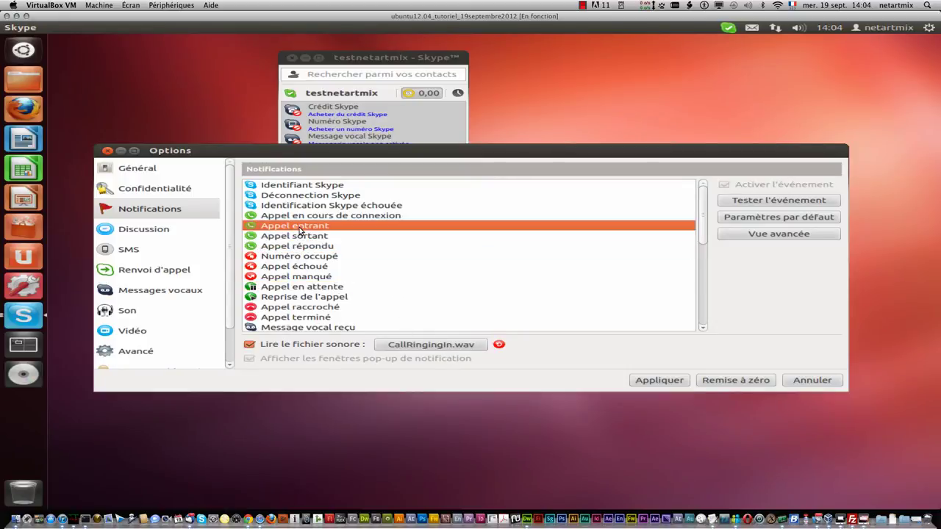
{"action": "left_click", "coordinate": [444, 344]}
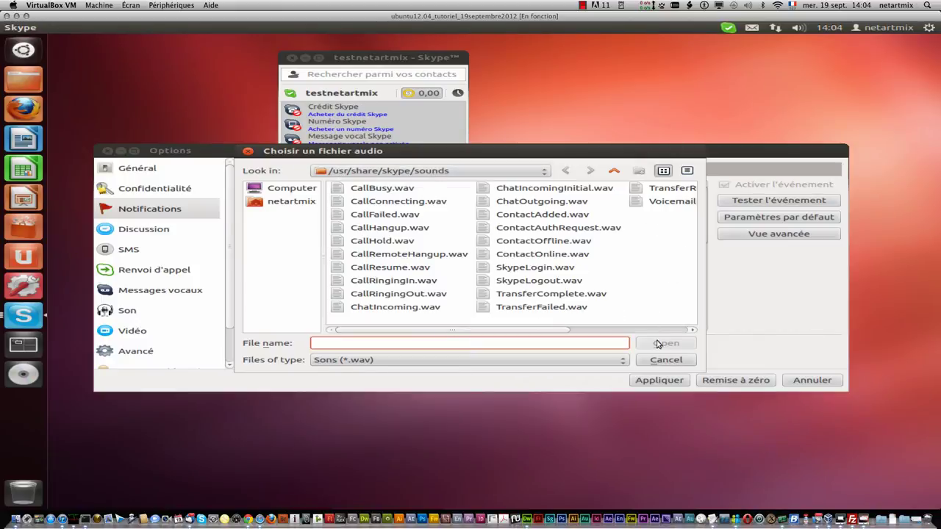
{"action": "left_click", "coordinate": [671, 360]}
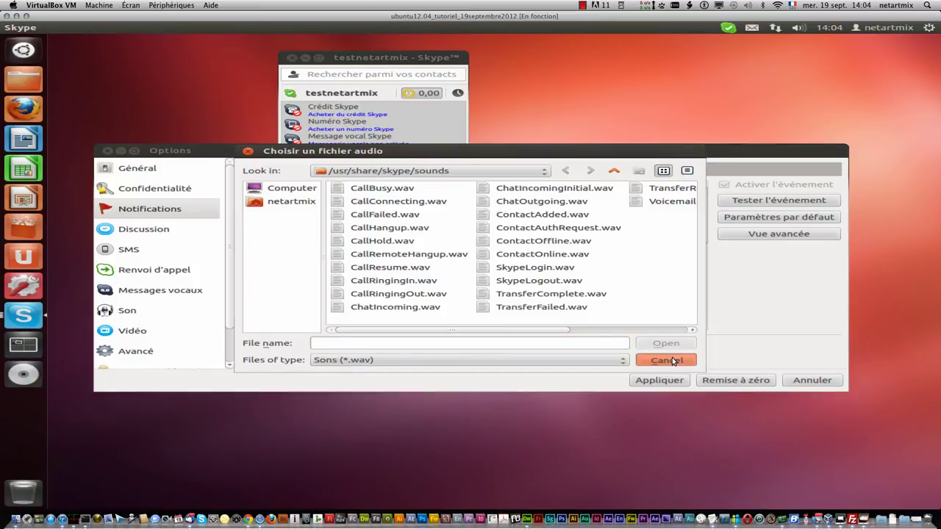
{"action": "left_click", "coordinate": [793, 234]}
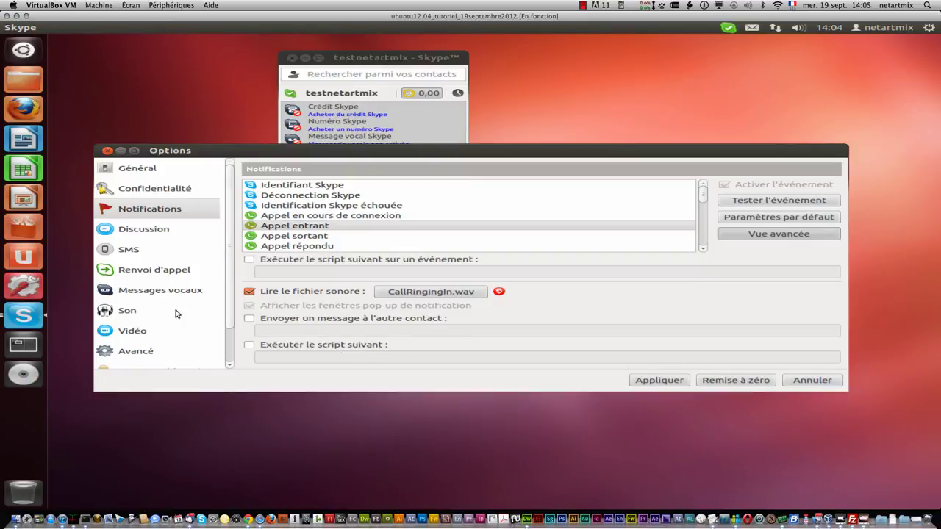
Step: Enable animated emoticons ("Montrer les émoticônes animées") in the discussion options
{"action": "left_click", "coordinate": [147, 230]}
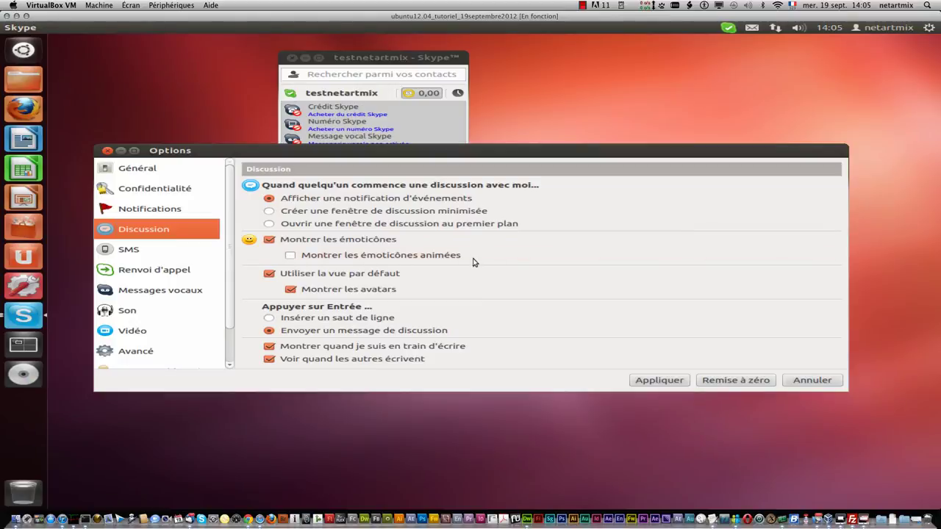
{"action": "left_click", "coordinate": [290, 256]}
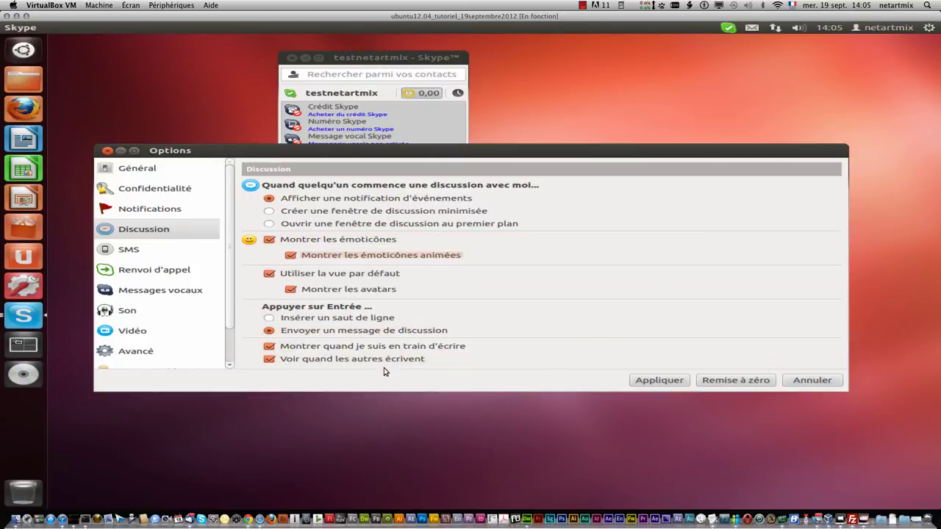
Step: Examine the option pages for SMS, call forwarding, voice messages and sound
{"action": "left_click", "coordinate": [152, 252]}
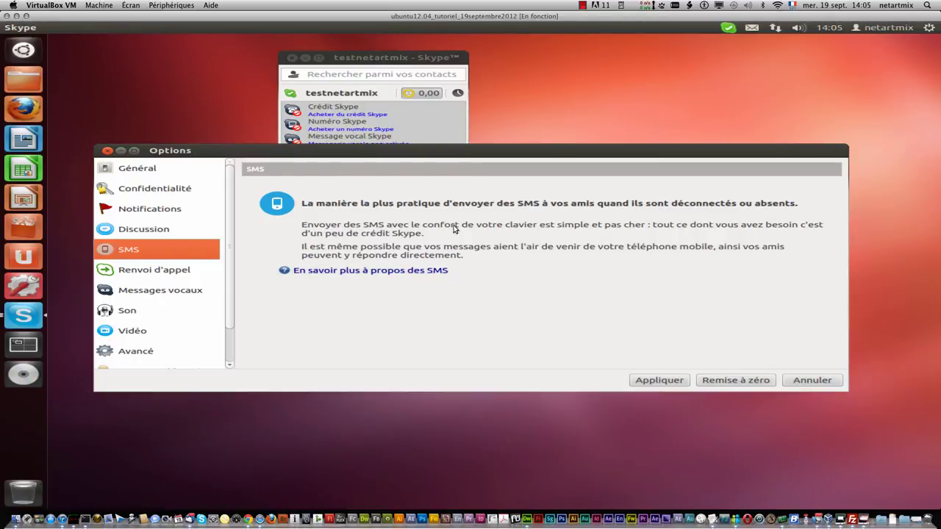
{"action": "left_click", "coordinate": [168, 270]}
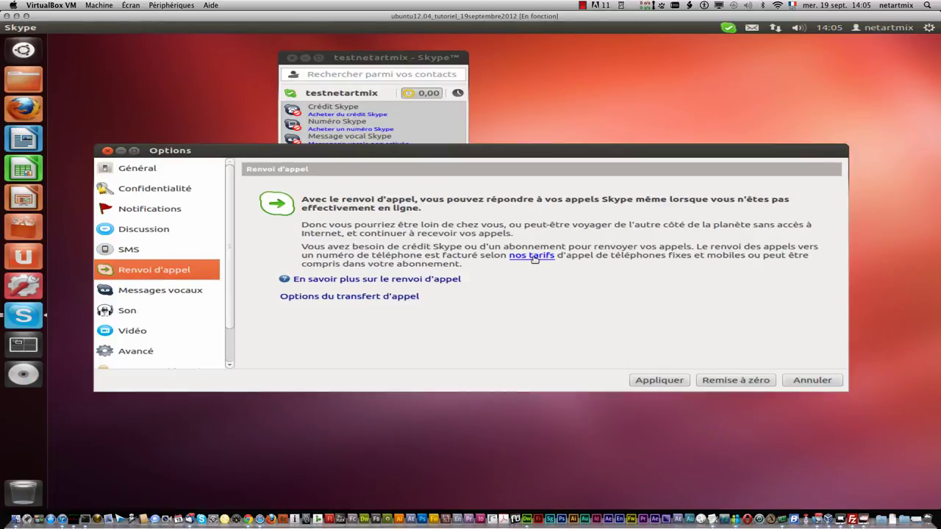
{"action": "left_click", "coordinate": [156, 296]}
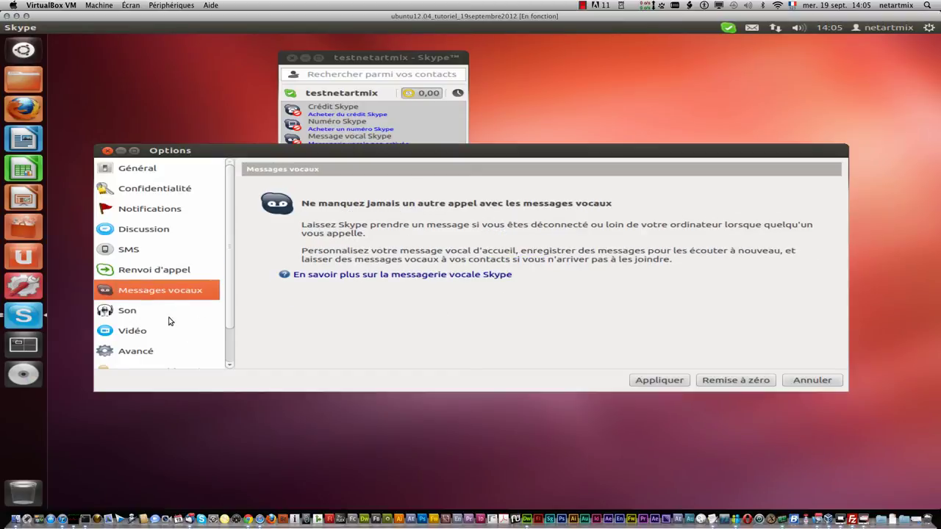
{"action": "left_click", "coordinate": [158, 316]}
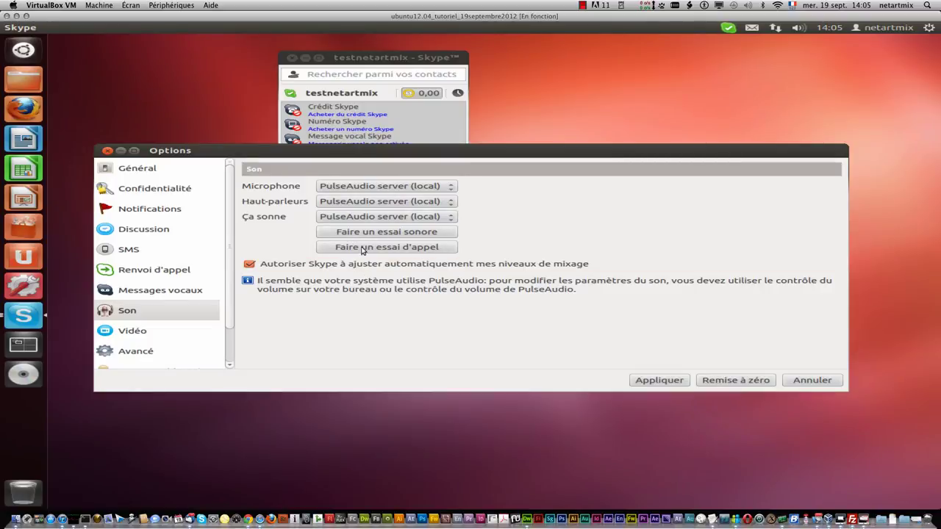
Step: Examine the video options and view the list of available webcams
{"action": "left_click", "coordinate": [152, 335]}
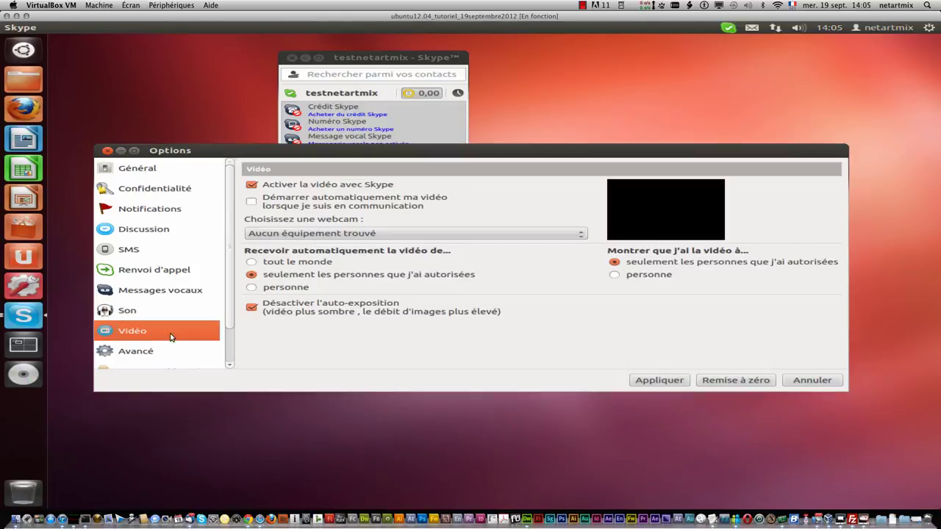
{"action": "left_click", "coordinate": [336, 234]}
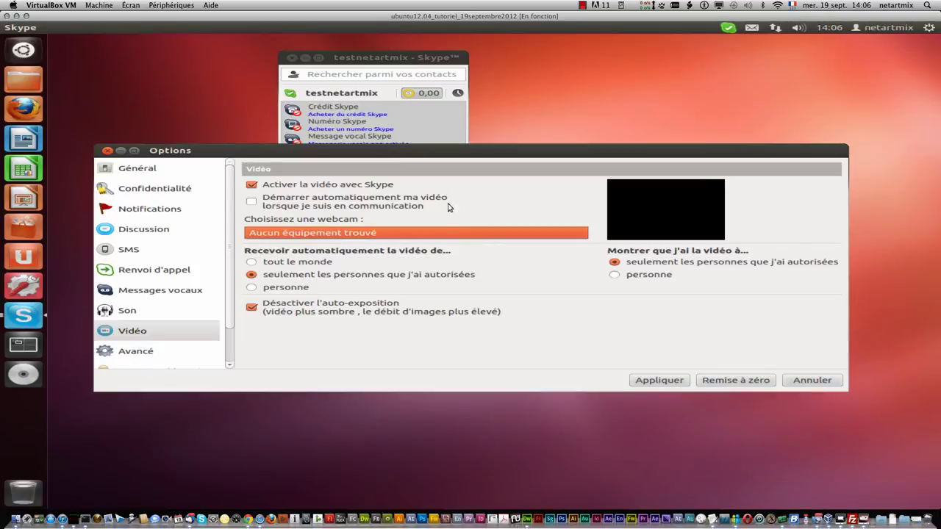
{"action": "left_click", "coordinate": [149, 356]}
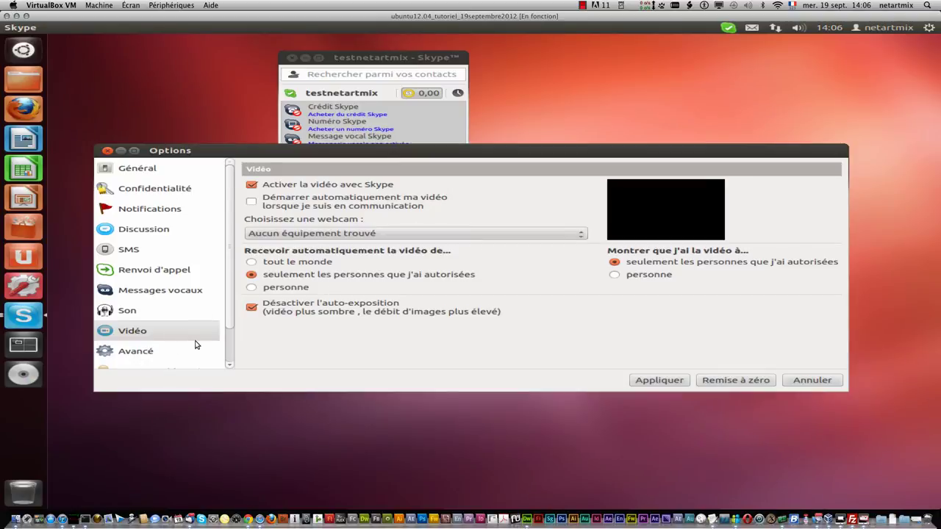
Step: Set the connection to "Proxy HTTPS" in the advanced options and highlight the proxy's port value
{"action": "left_click", "coordinate": [152, 350]}
{"action": "scroll", "coordinate": [184, 305], "scroll_direction": "down", "scroll_amount": 1}
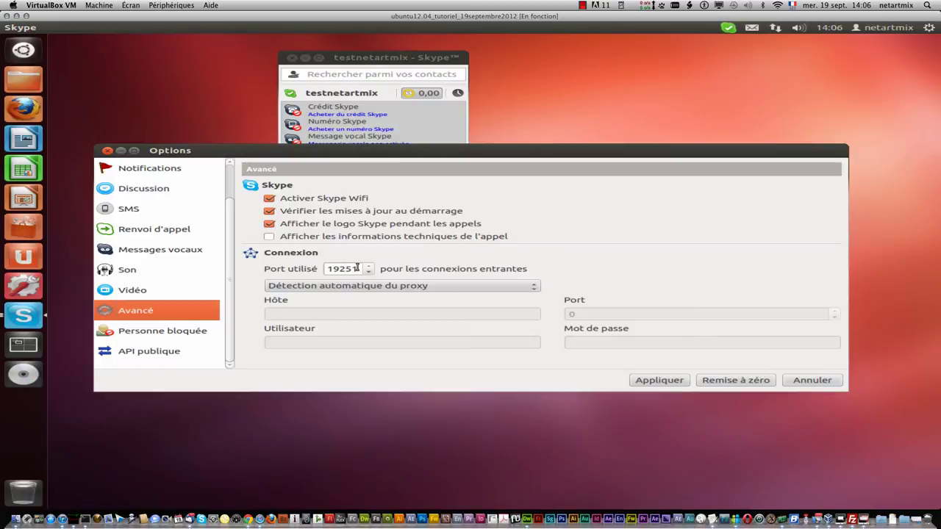
{"action": "left_click_drag", "start_coordinate": [357, 270], "coordinate": [327, 269]}
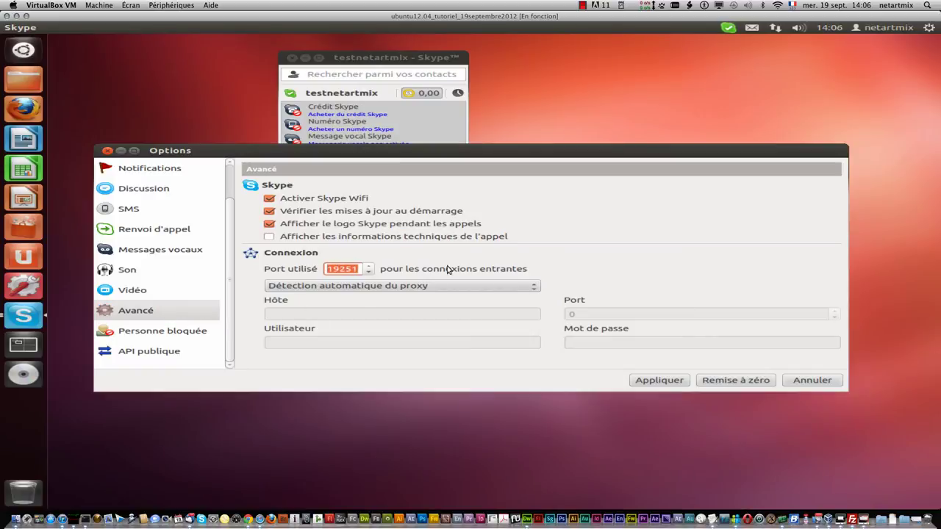
{"action": "left_click", "coordinate": [359, 286]}
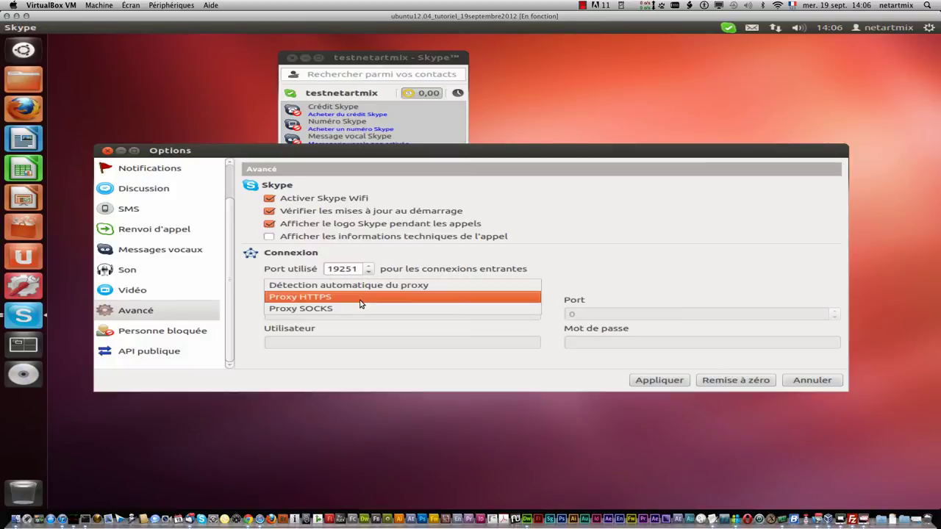
{"action": "left_click", "coordinate": [358, 297]}
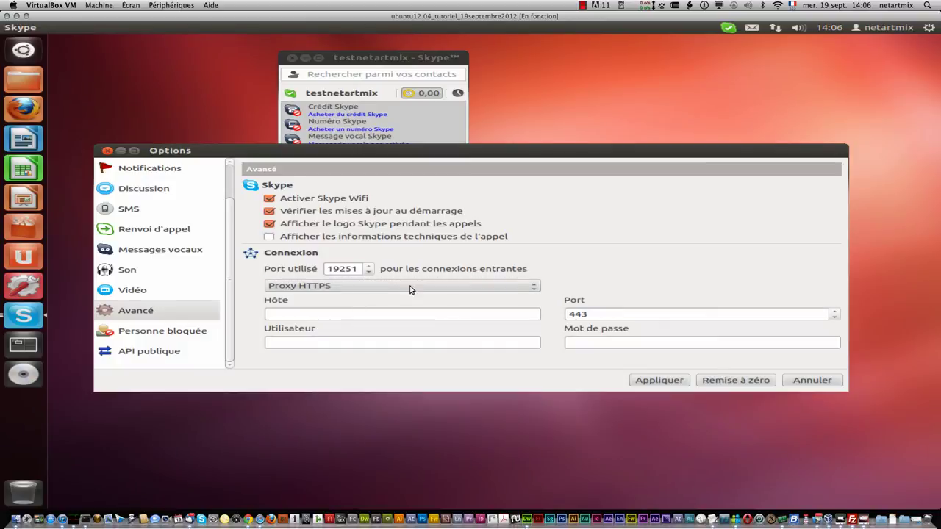
{"action": "left_click_drag", "start_coordinate": [590, 317], "coordinate": [528, 308]}
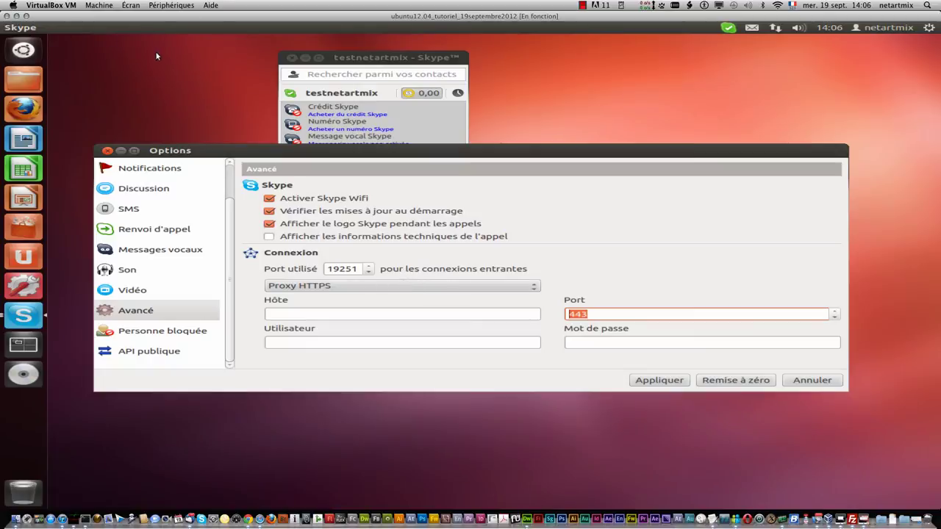
Step: Switch the connection type to "Proxy SOCKS" and back to automatic proxy detection ("Détection automatique du proxy")
{"action": "left_click", "coordinate": [318, 285]}
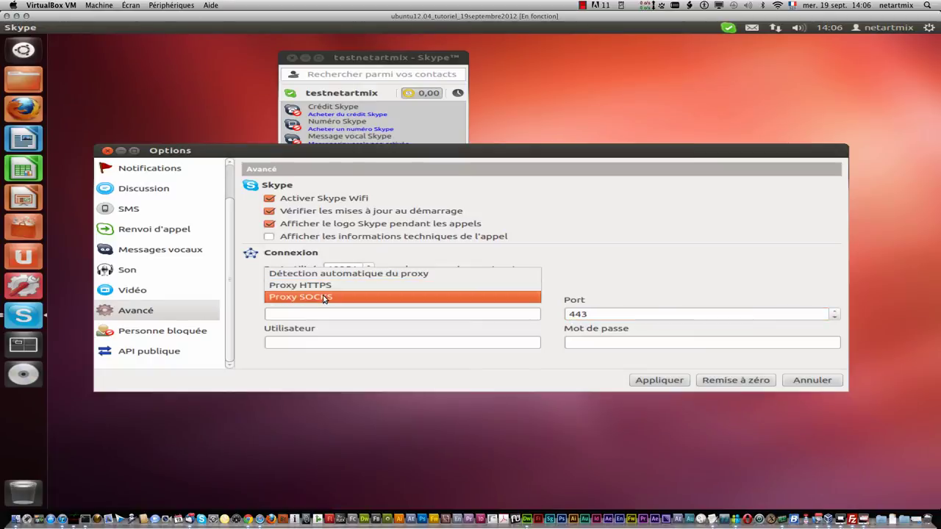
{"action": "left_click", "coordinate": [324, 297]}
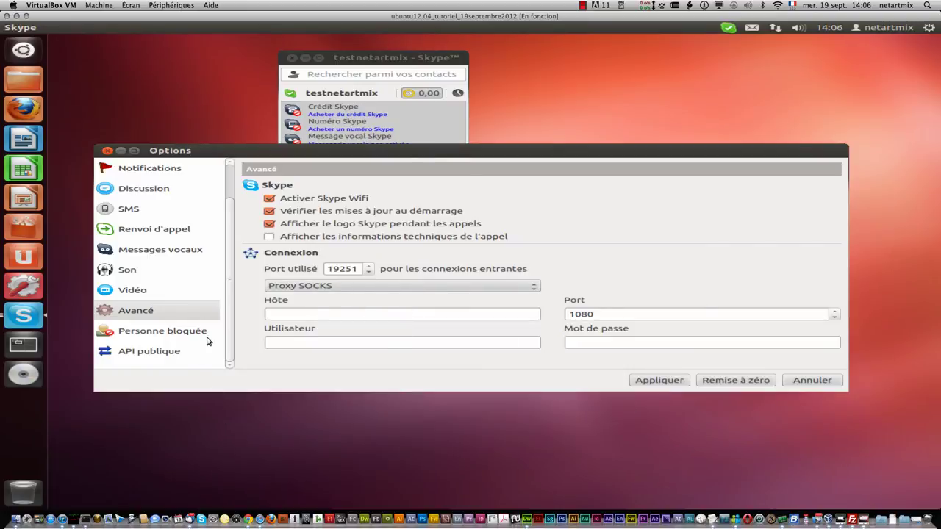
{"action": "left_click", "coordinate": [326, 286]}
{"action": "left_click", "coordinate": [331, 274]}
Step: Search Google for "proxy" in Firefox and view the English Wikipedia article "Proxy server"
{"action": "left_click", "coordinate": [20, 105]}
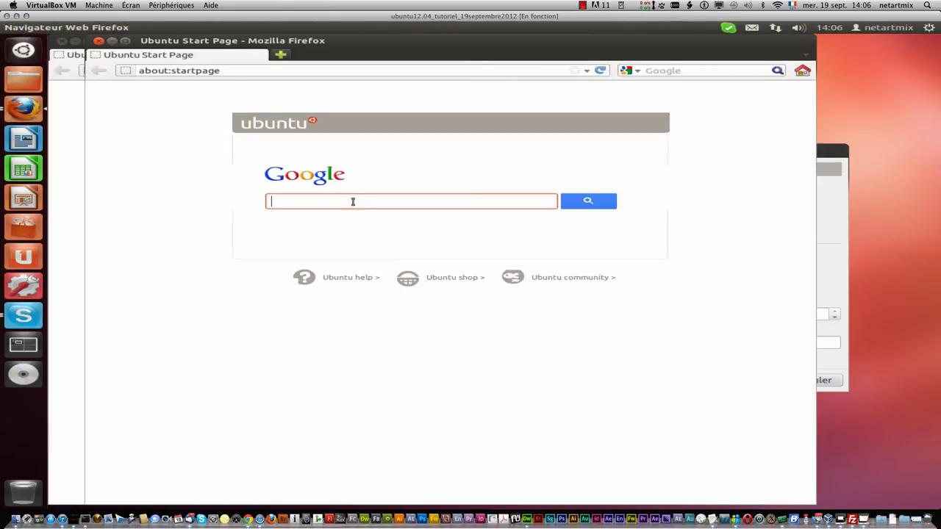
{"action": "left_click", "coordinate": [352, 204]}
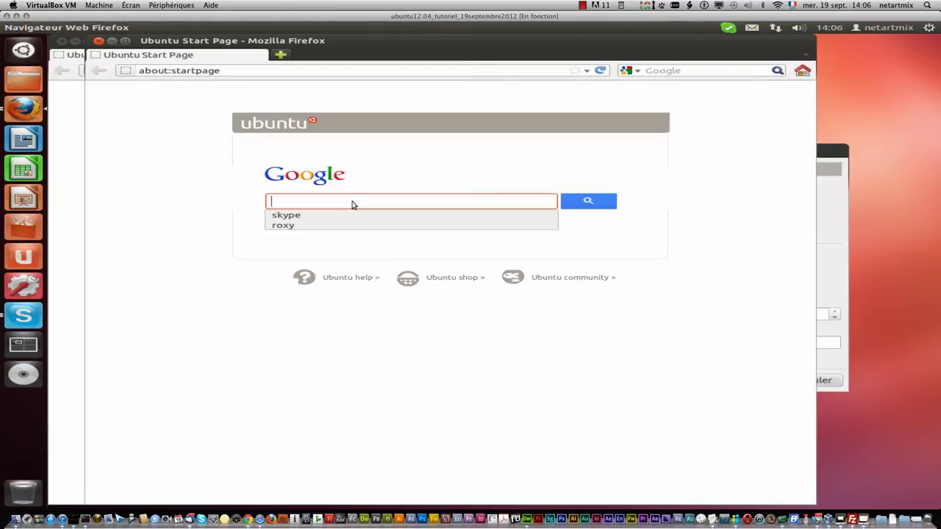
{"action": "type", "text": "proxy"}
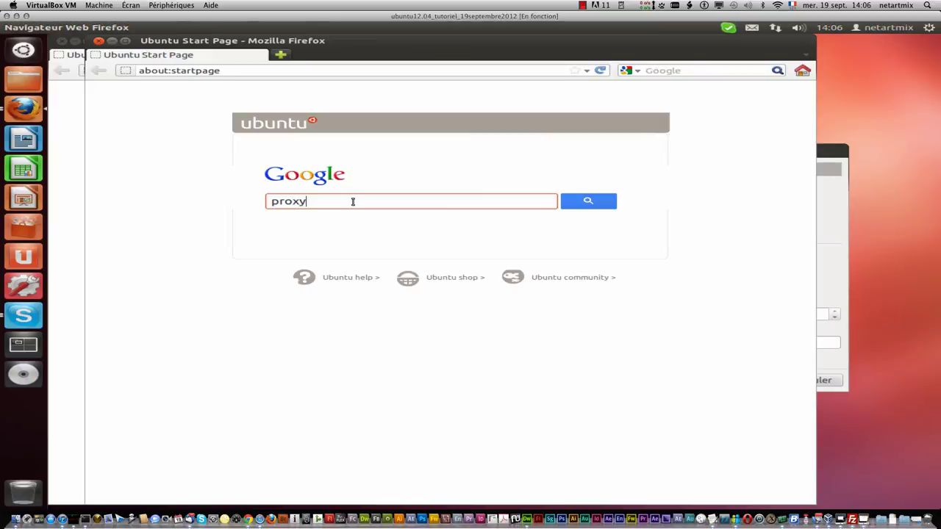
{"action": "key", "text": "Return"}
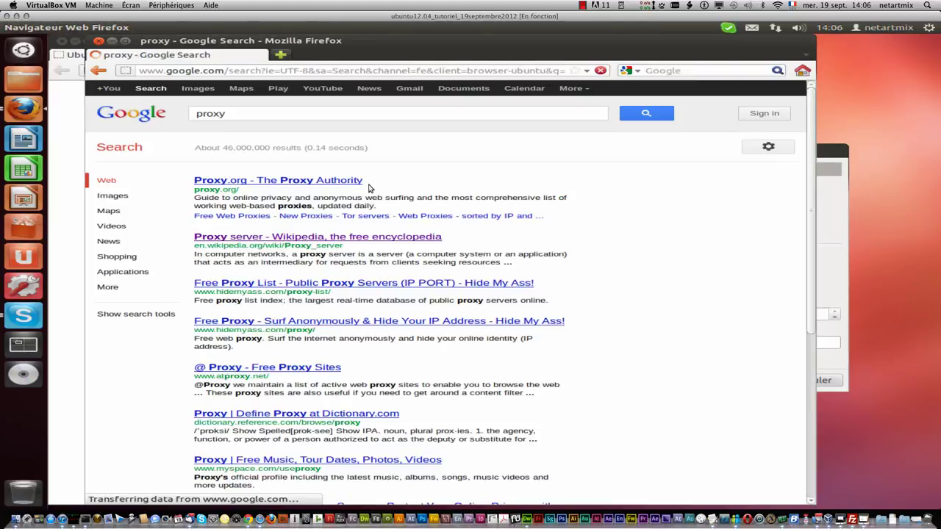
{"action": "left_click", "coordinate": [294, 236]}
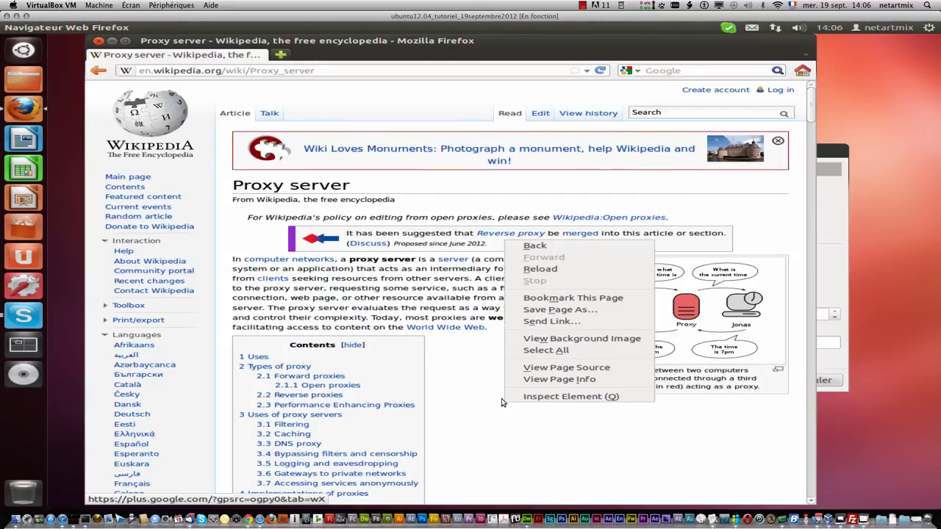
{"action": "right_click", "coordinate": [504, 407]}
{"action": "left_click", "coordinate": [482, 374]}
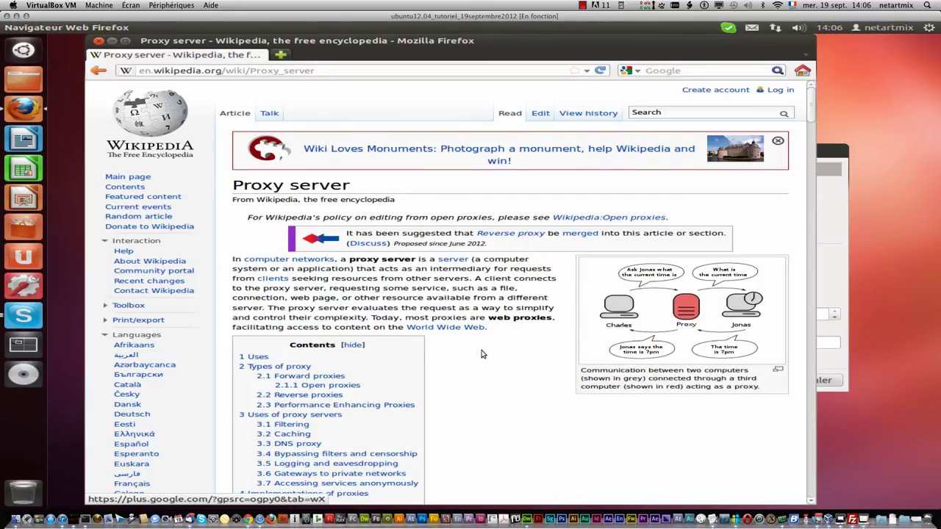
{"action": "scroll", "coordinate": [481, 352], "scroll_direction": "down", "scroll_amount": 1}
{"action": "scroll", "coordinate": [485, 297], "scroll_direction": "up", "scroll_amount": 1}
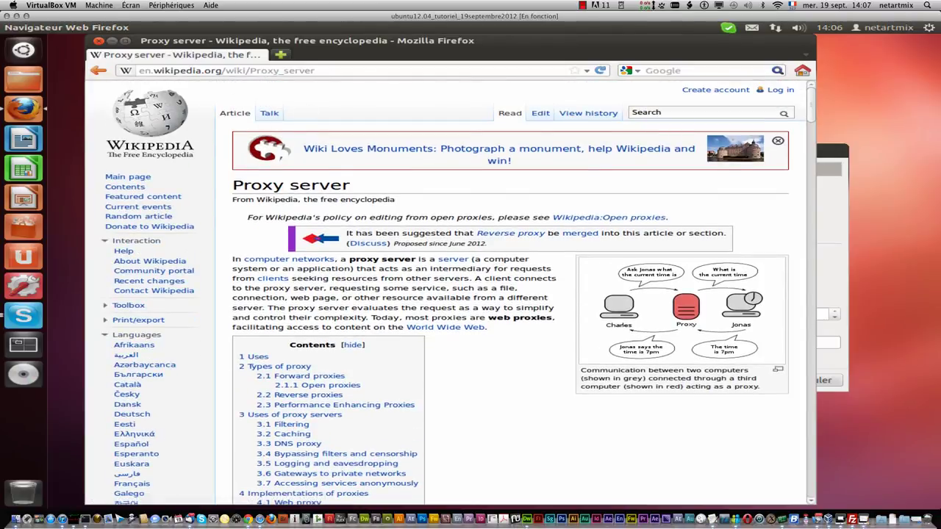
Step: Try to load the French version of the article by changing the address's language prefix to "fr", and close the browser window
{"action": "double_click", "coordinate": [149, 70]}
{"action": "type", "text": "fr"}
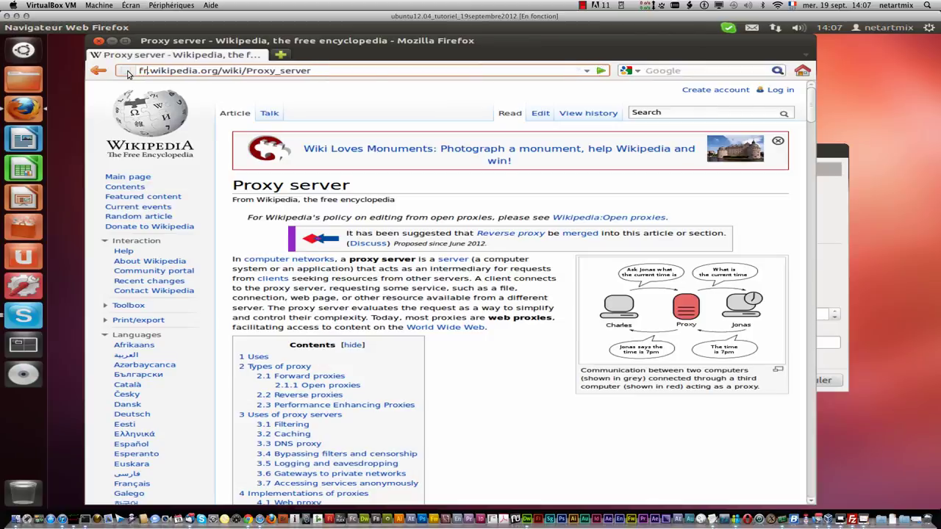
{"action": "key", "text": "Return"}
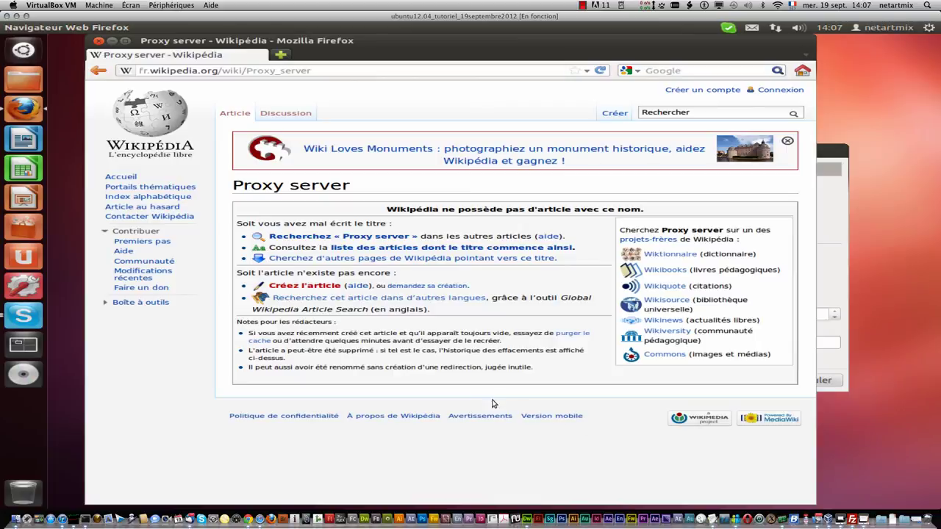
{"action": "left_click", "coordinate": [99, 41]}
Step: Examine Skype's option pages for blocked people and the public API, and close the options
{"action": "left_click", "coordinate": [133, 332]}
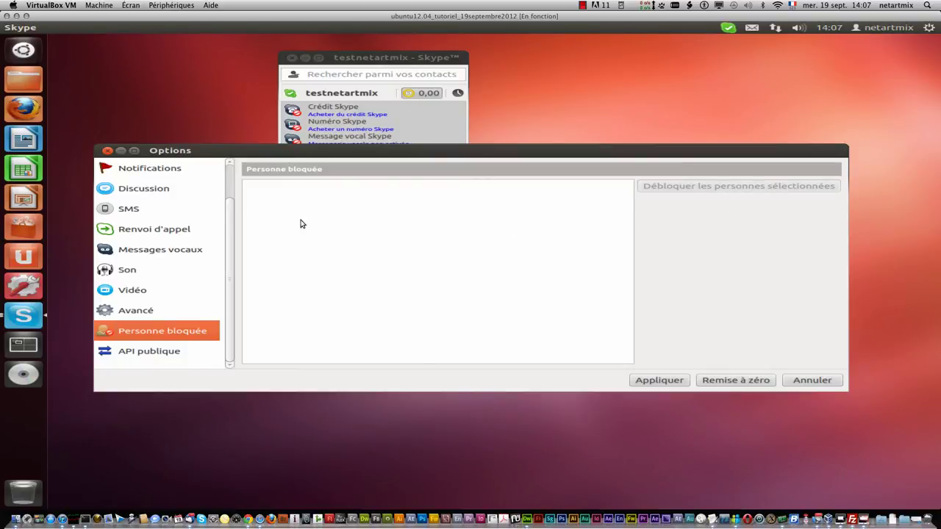
{"action": "left_click", "coordinate": [153, 352]}
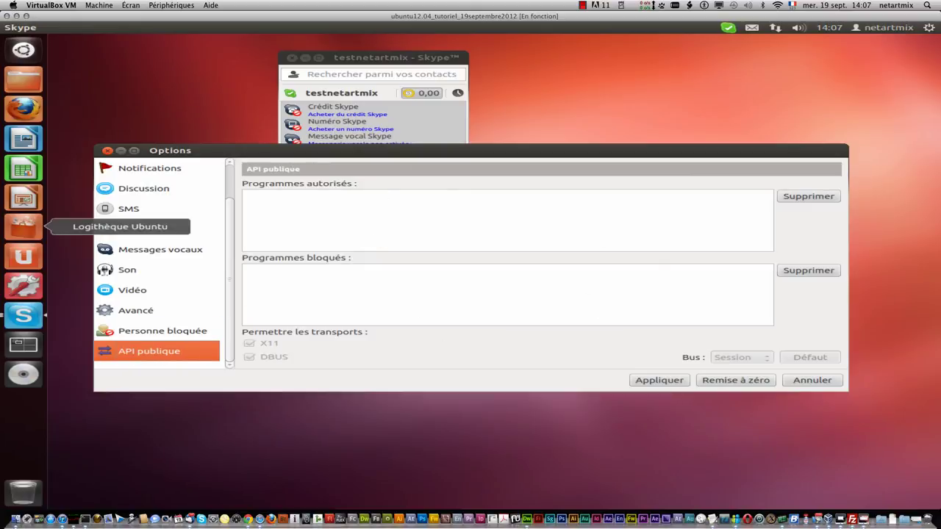
{"action": "left_click", "coordinate": [108, 151]}
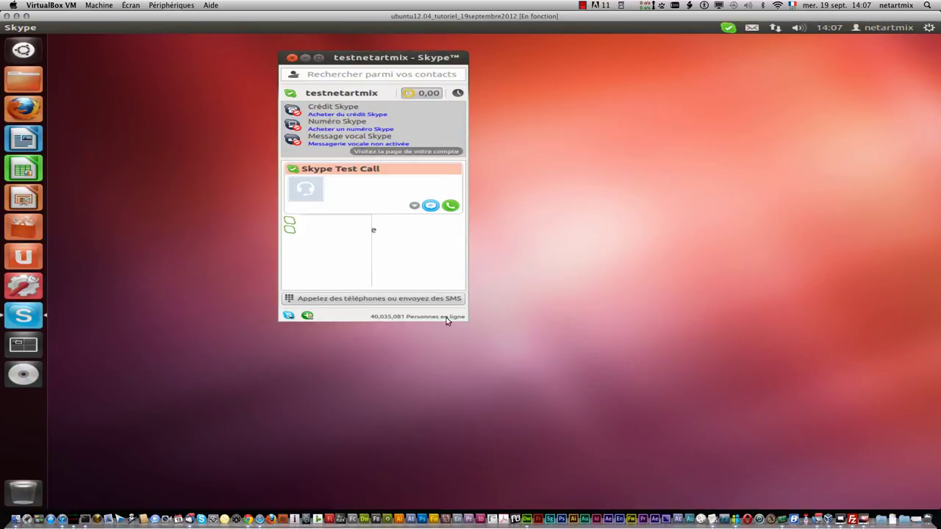
Step: Open the form for adding a Skype contact and enter "dfgdgdfgdfgdf" as the search text
{"action": "left_click", "coordinate": [307, 315]}
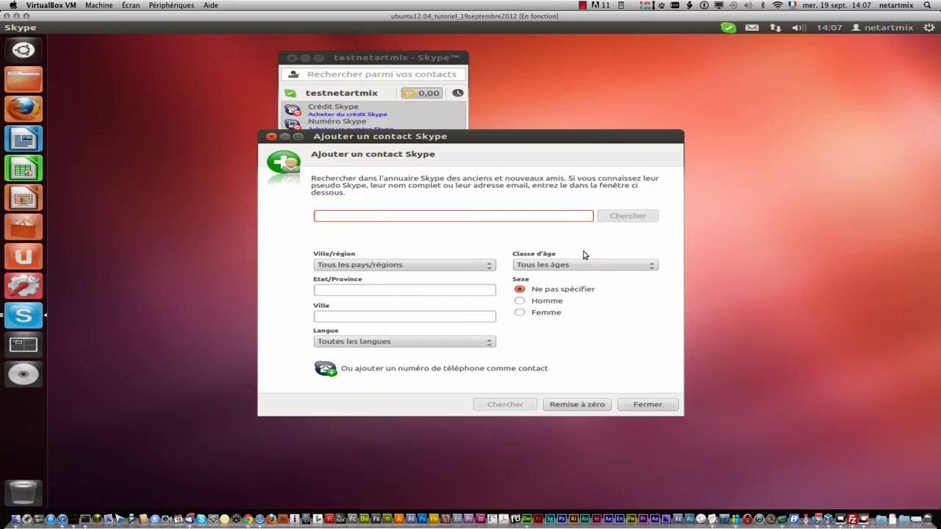
{"action": "type", "text": "dfgdgdfgdgdf"}
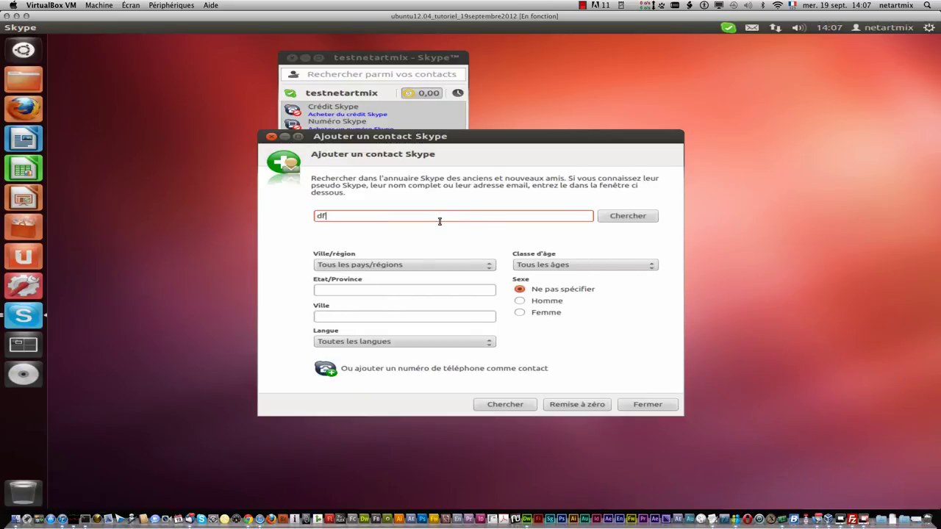
{"action": "left_click", "coordinate": [345, 266]}
{"action": "left_click", "coordinate": [345, 283]}
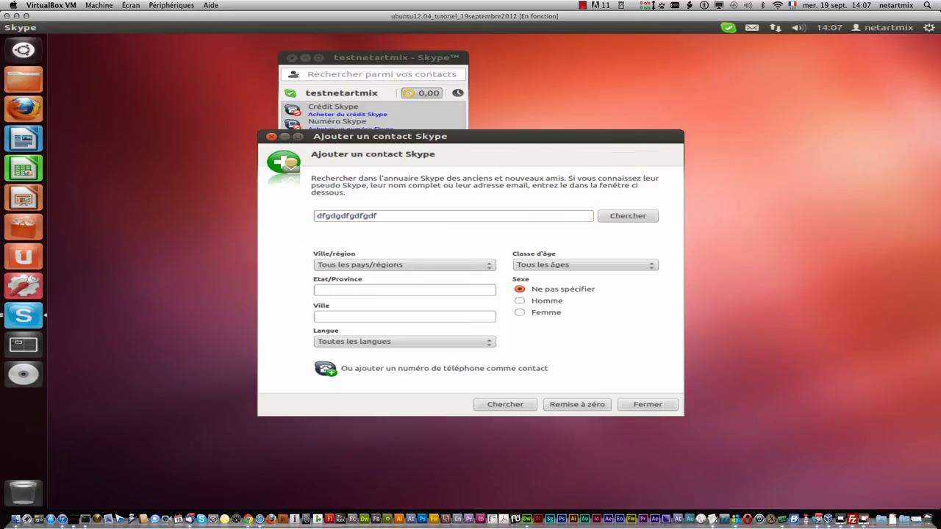
Step: Examine the state, city, language and age-range criteria of the contact search, and close the form
{"action": "left_click", "coordinate": [388, 289]}
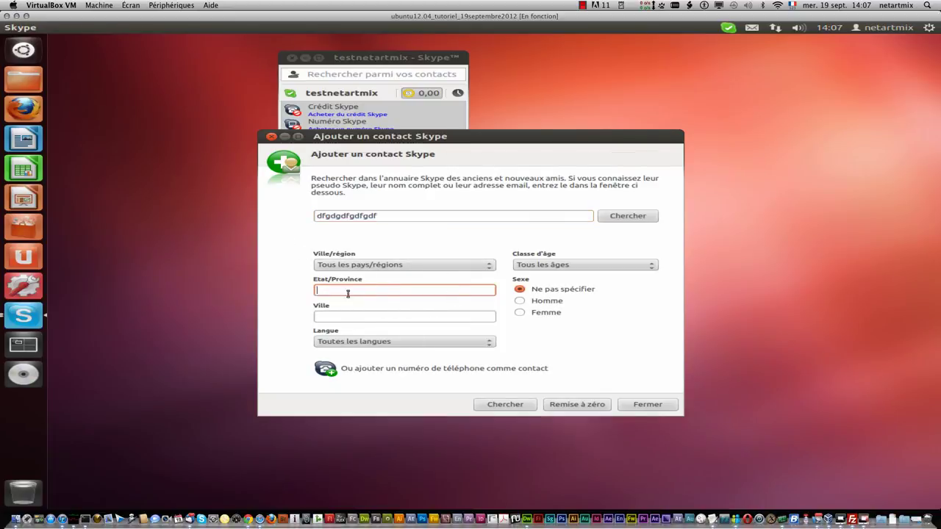
{"action": "left_click", "coordinate": [383, 320]}
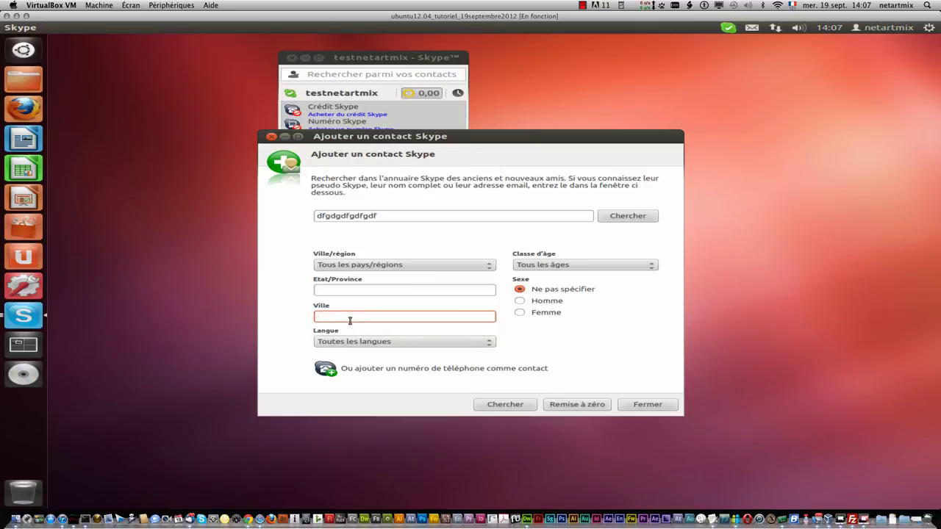
{"action": "left_click", "coordinate": [391, 342]}
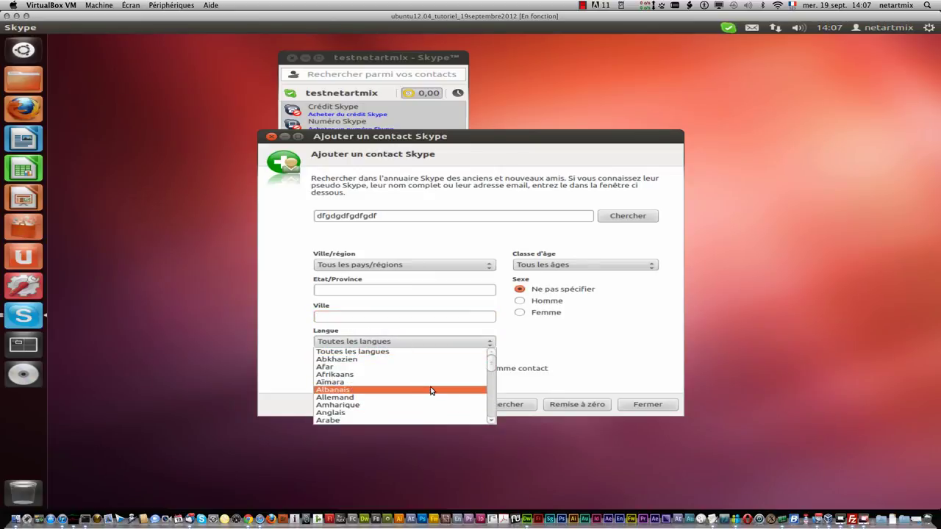
{"action": "left_click", "coordinate": [656, 370]}
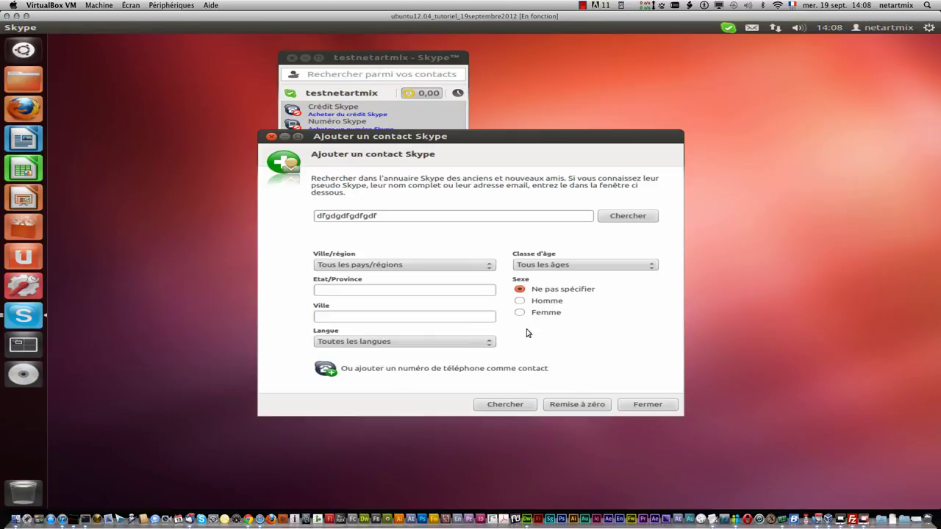
{"action": "left_click", "coordinate": [596, 264]}
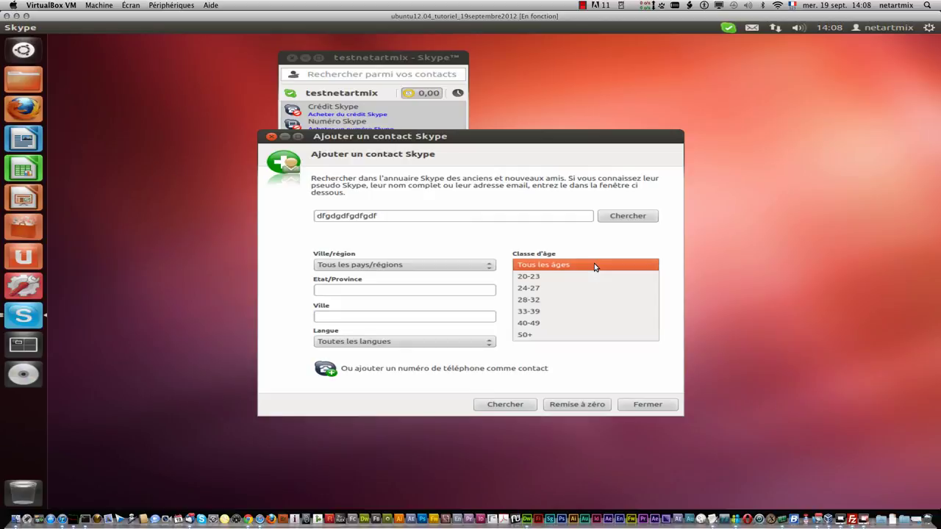
{"action": "left_click", "coordinate": [608, 348]}
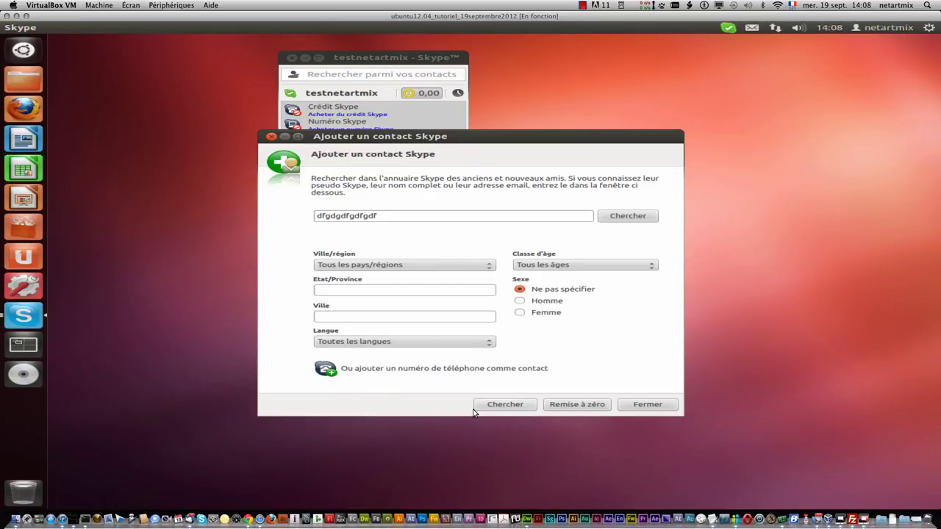
{"action": "left_click", "coordinate": [659, 408]}
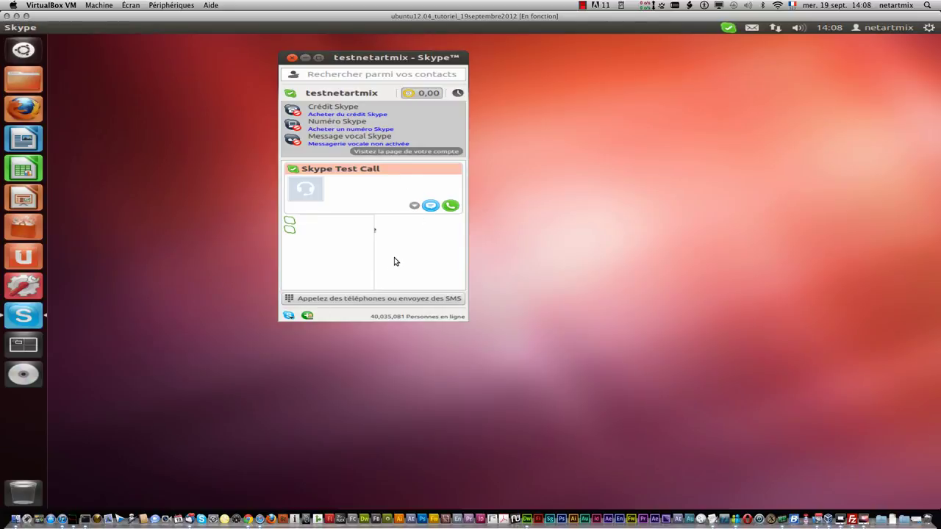
Step: Switch the contact search field to joining a public discussion ("Rejoignez une discussion publique")
{"action": "left_click", "coordinate": [367, 75]}
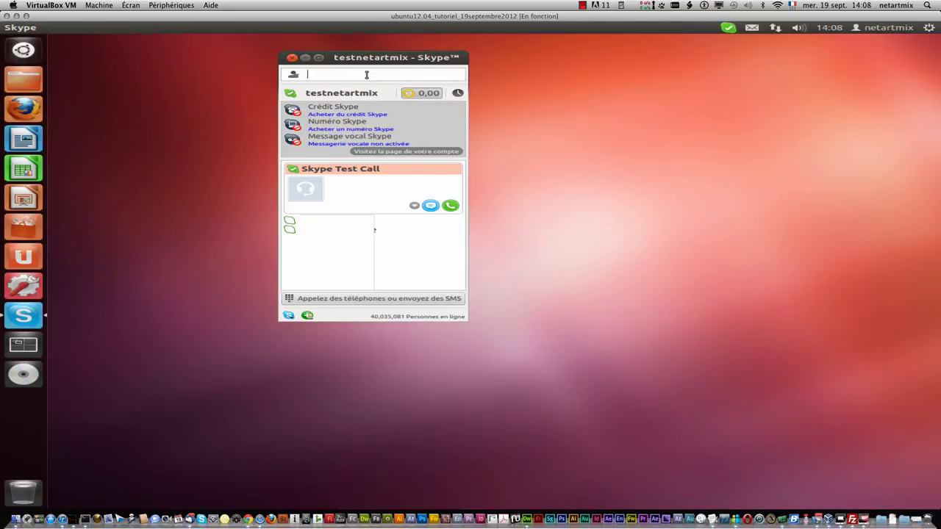
{"action": "left_click", "coordinate": [296, 77]}
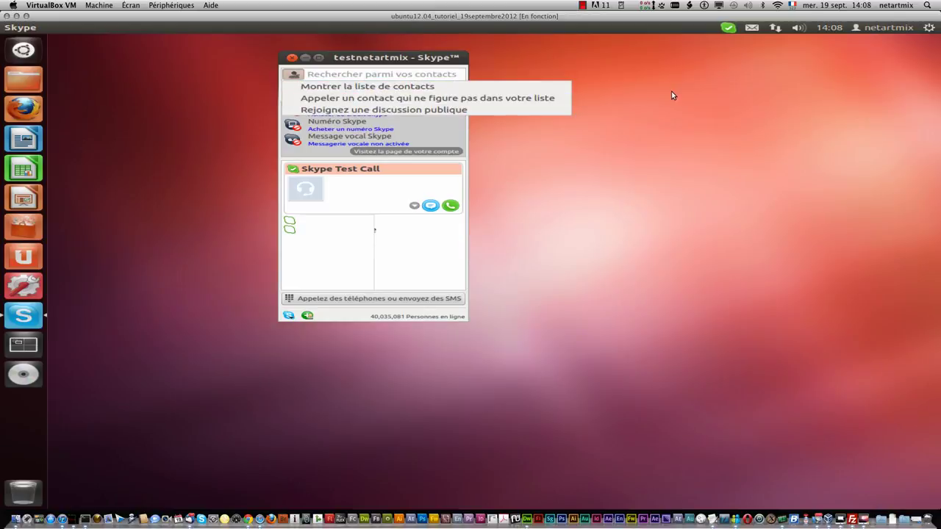
{"action": "left_click", "coordinate": [463, 110]}
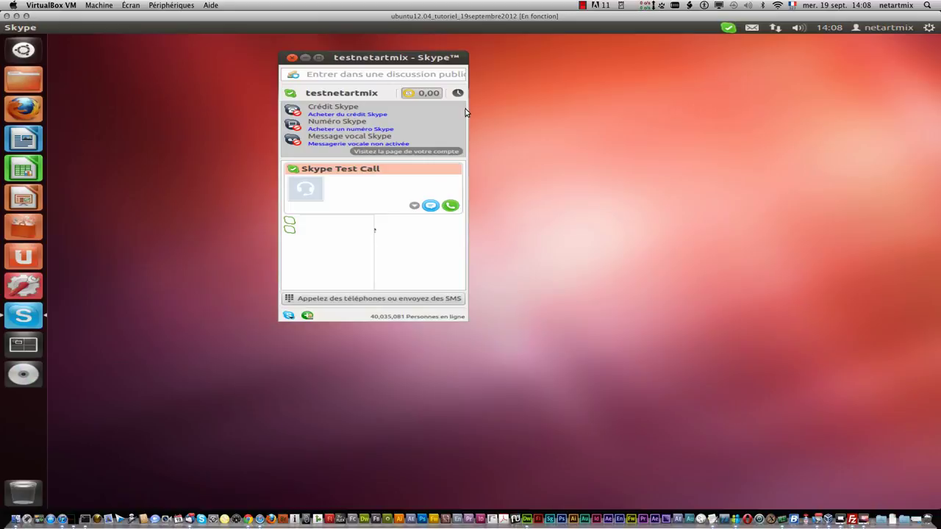
{"action": "left_click", "coordinate": [388, 76]}
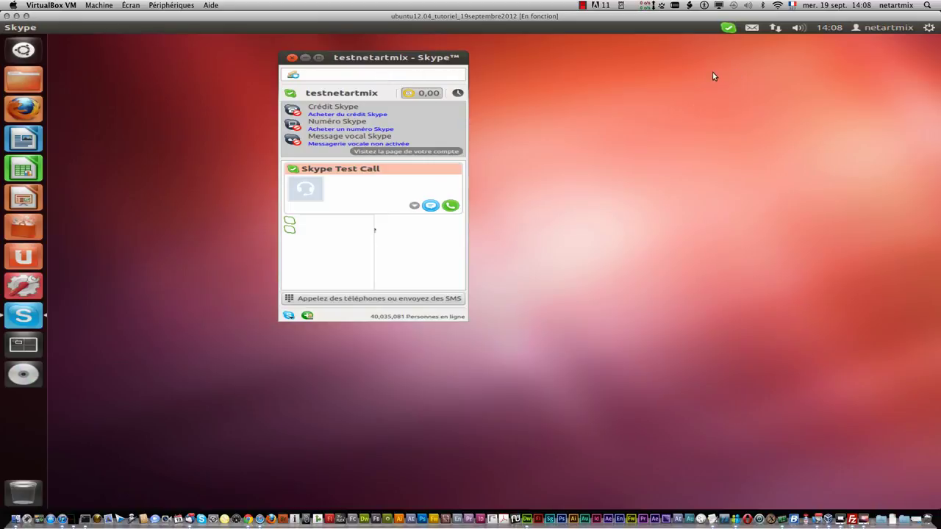
Step: Examine the recent discussions and the status choices offered by Skype's system indicator
{"action": "left_click", "coordinate": [728, 29]}
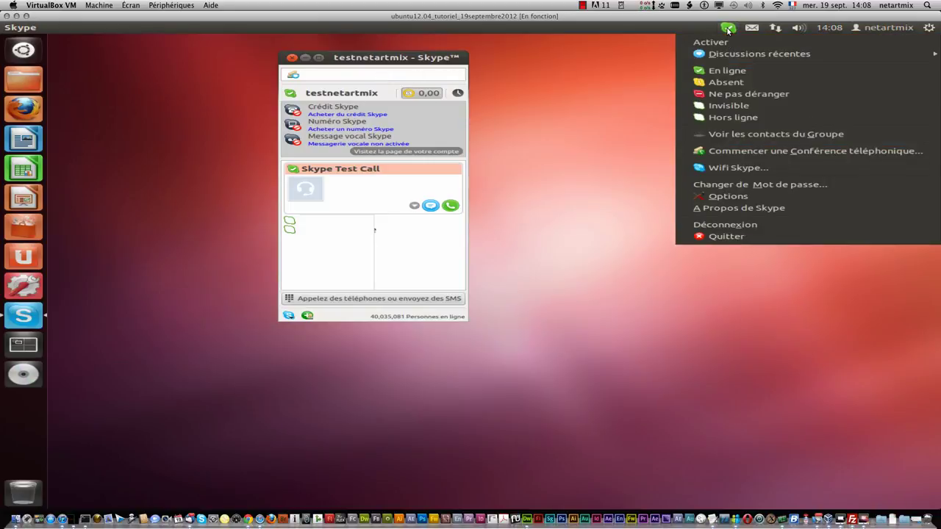
{"action": "mouse_move", "coordinate": [745, 56]}
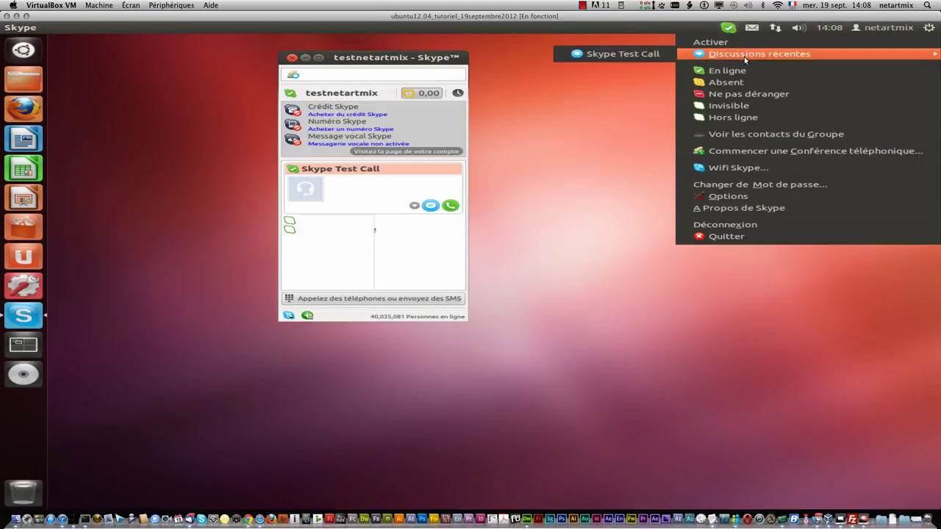
{"action": "left_click", "coordinate": [669, 63]}
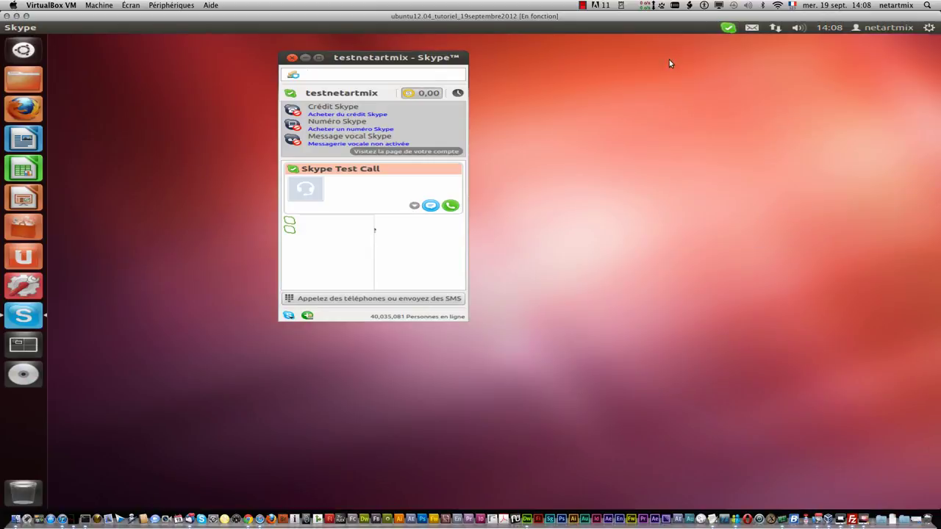
{"action": "left_click", "coordinate": [733, 29]}
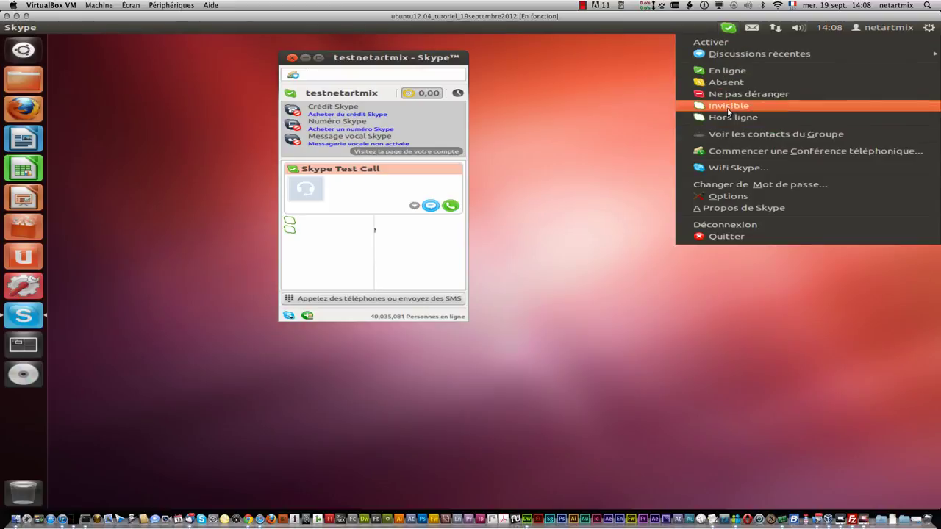
{"action": "left_click", "coordinate": [441, 216]}
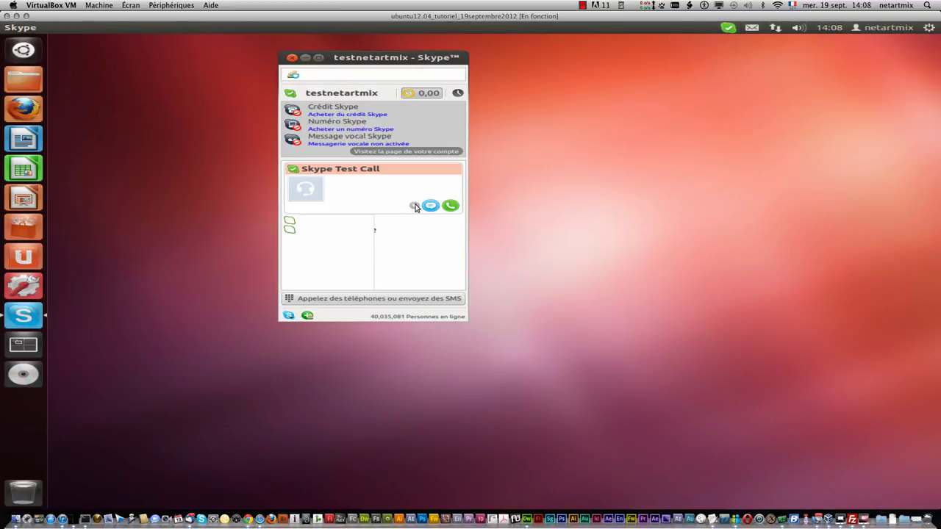
Step: Examine the actions available for the Skype Test Call contact and the account's status choices in the main window
{"action": "left_click", "coordinate": [415, 207]}
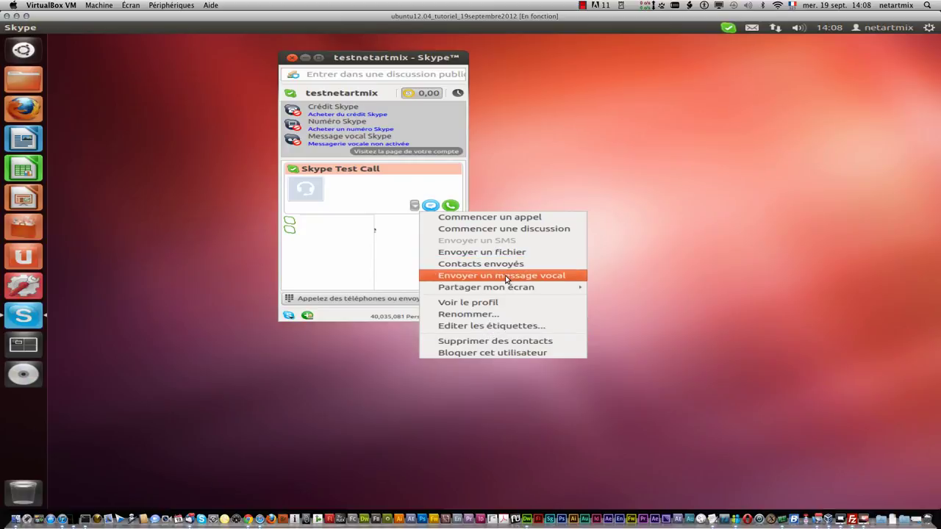
{"action": "left_click", "coordinate": [576, 159]}
{"action": "left_click", "coordinate": [291, 92]}
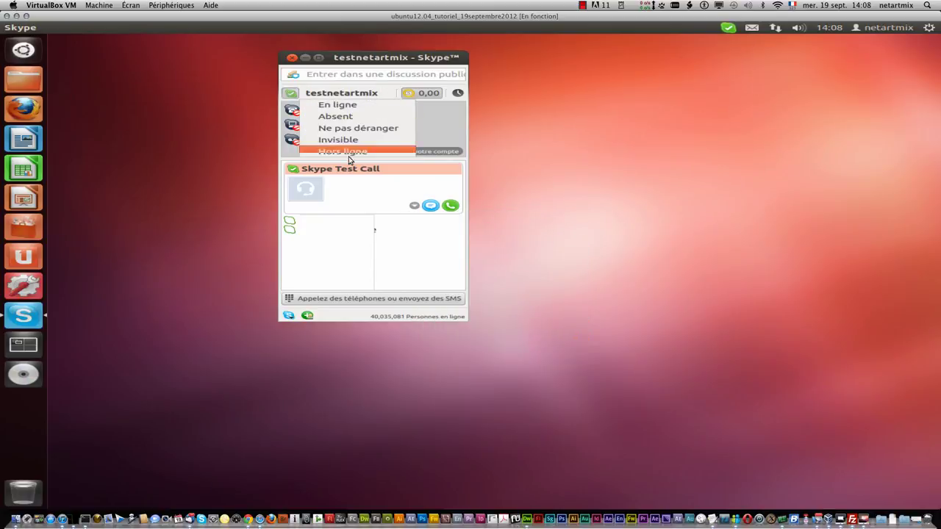
{"action": "left_click", "coordinate": [702, 98]}
Step: Compare the general Skype commands offered by the system indicator with those of the main window
{"action": "left_click", "coordinate": [728, 28]}
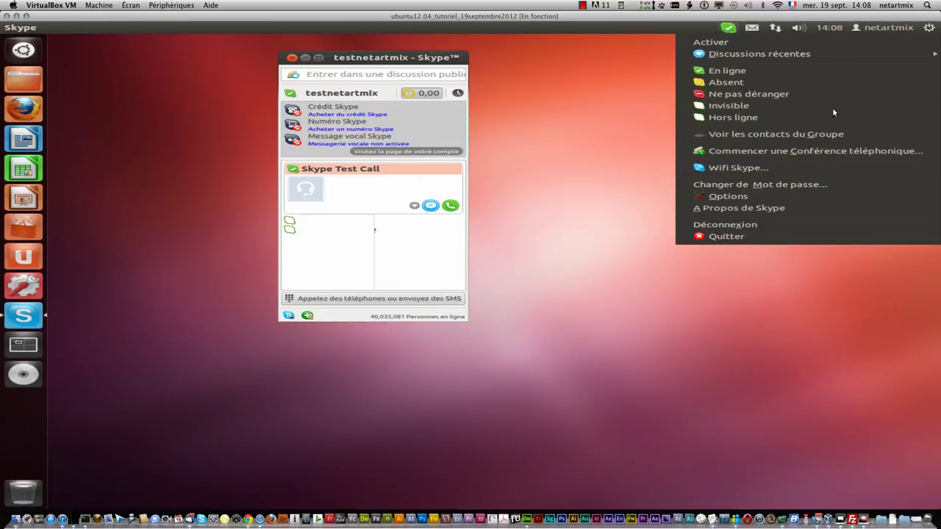
{"action": "left_click", "coordinate": [520, 158]}
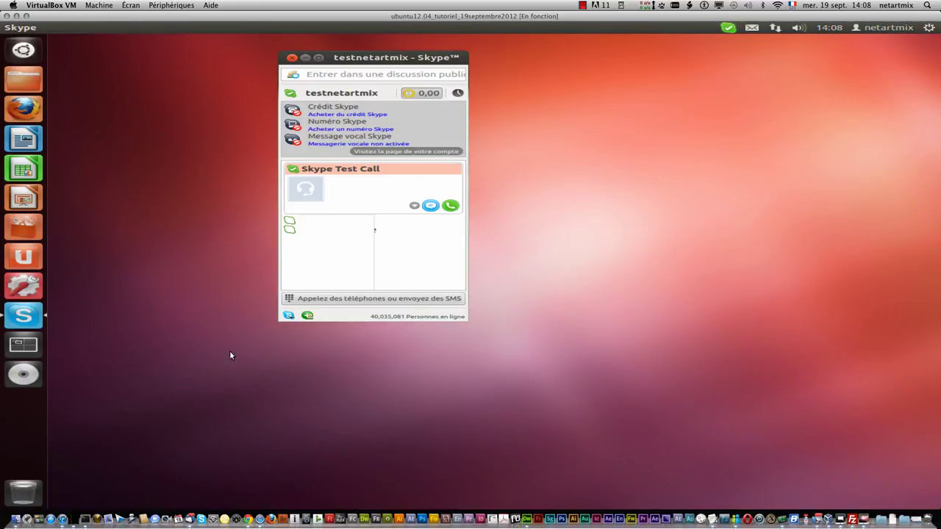
{"action": "left_click", "coordinate": [288, 316]}
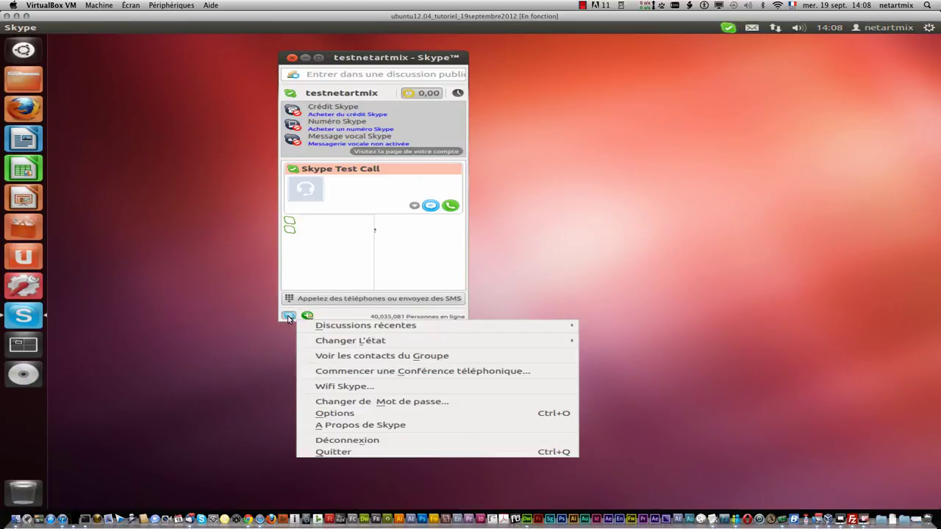
{"action": "left_click", "coordinate": [629, 288]}
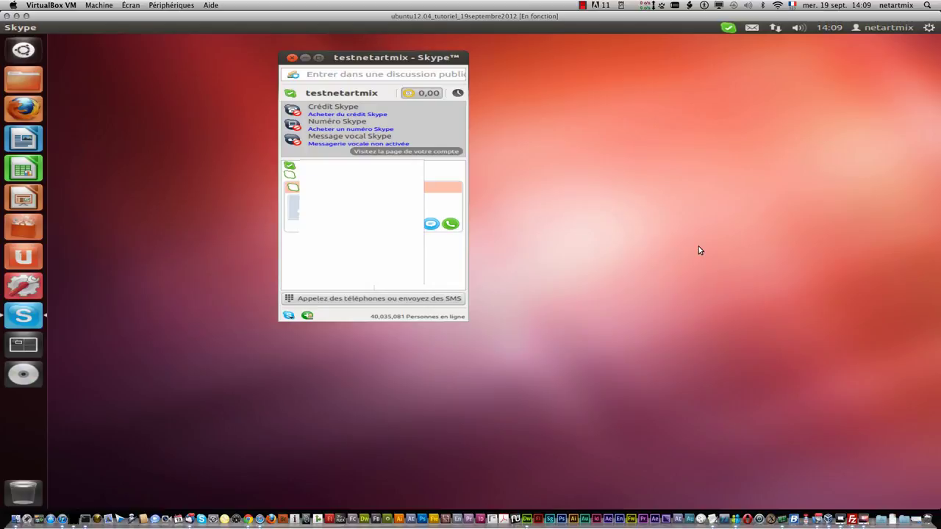
{"action": "left_click", "coordinate": [583, 8]}
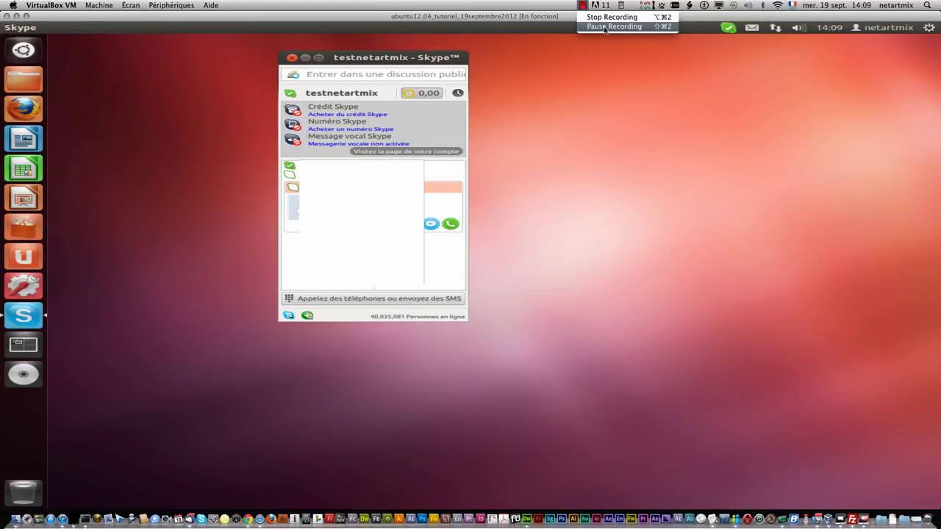